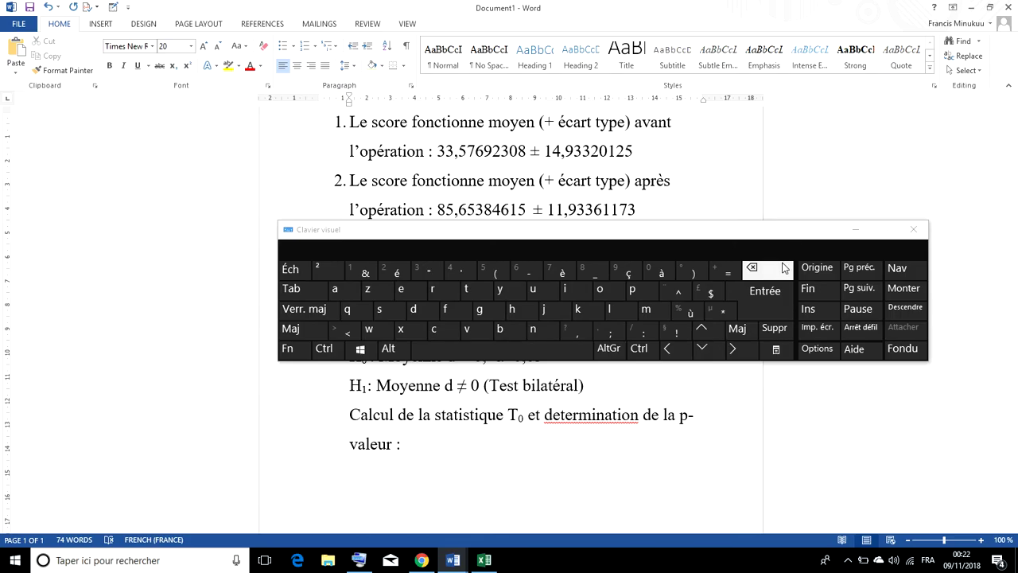
Correct the spelling to "détermination" in the T₀ statistic line and minimise the on-screen keyboard
left_click(411, 277)
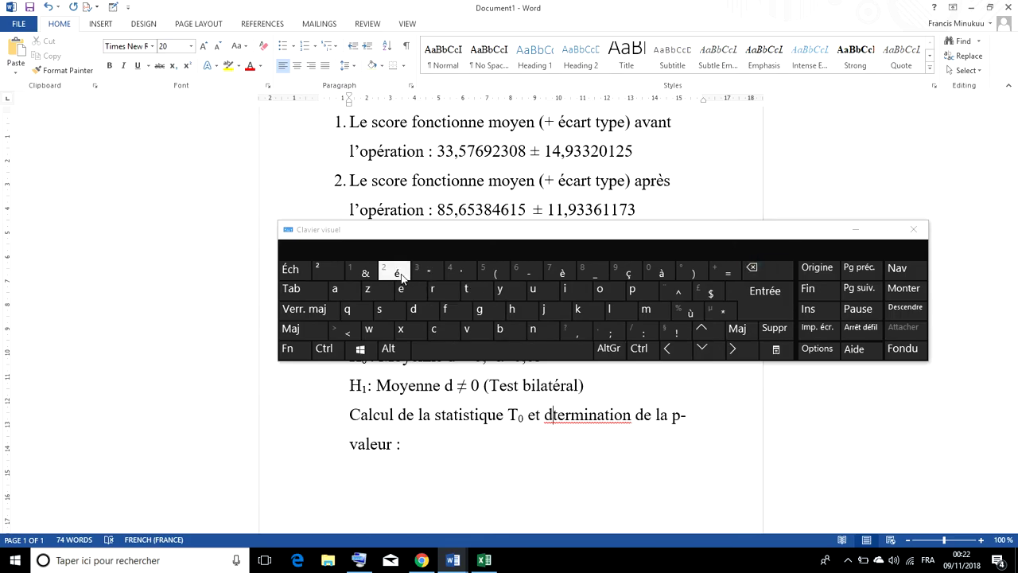
left_click(855, 232)
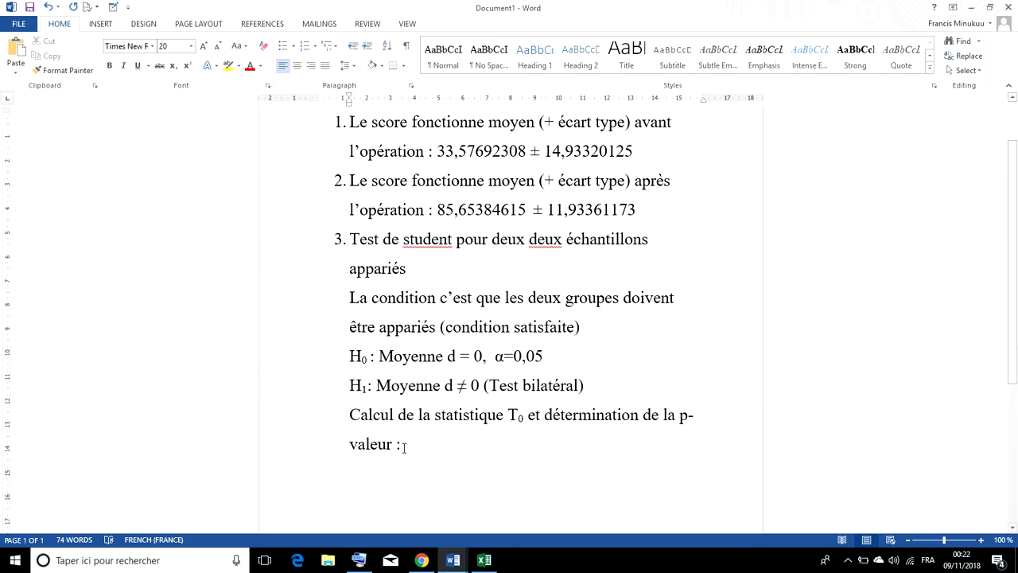
Add the heading "Conclusion:" two lines below the p-valeur text, switching the keyboard input language to English for the colon
left_click(401, 444)
key("Return")
key("Return")
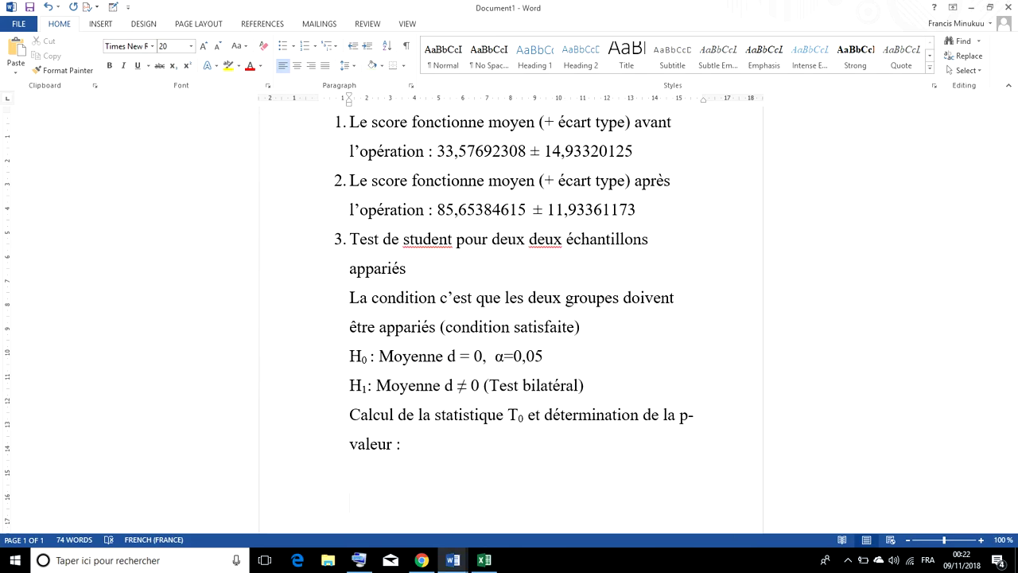
type("ConclusionM")
key("BackSpace")
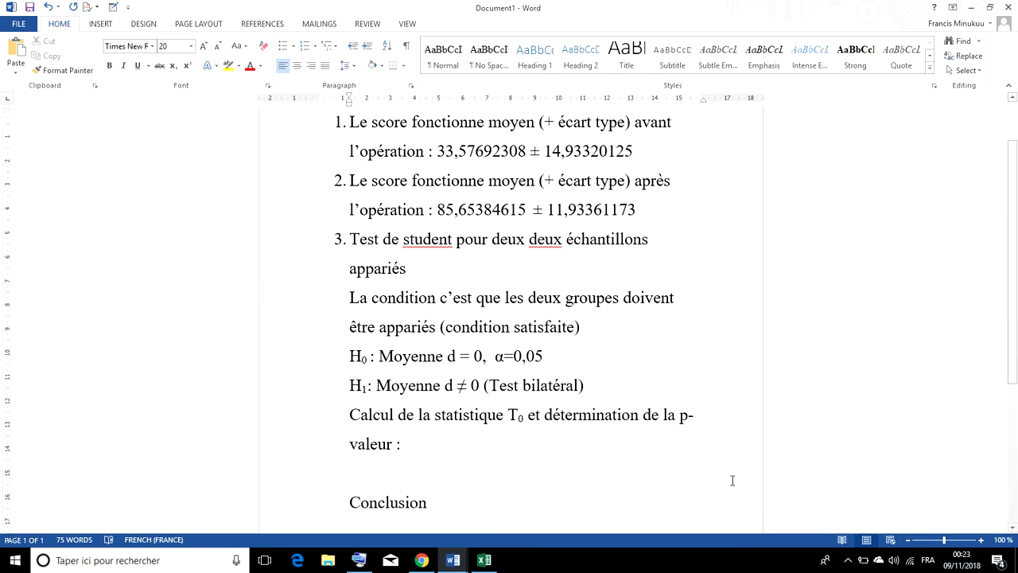
left_click(927, 560)
left_click(879, 460)
type(":")
Format the "Calcul de la statistique T₀" paragraph as a list item with a solid round bullet
left_click(349, 415)
right_click(346, 419)
mouse_move(403, 343)
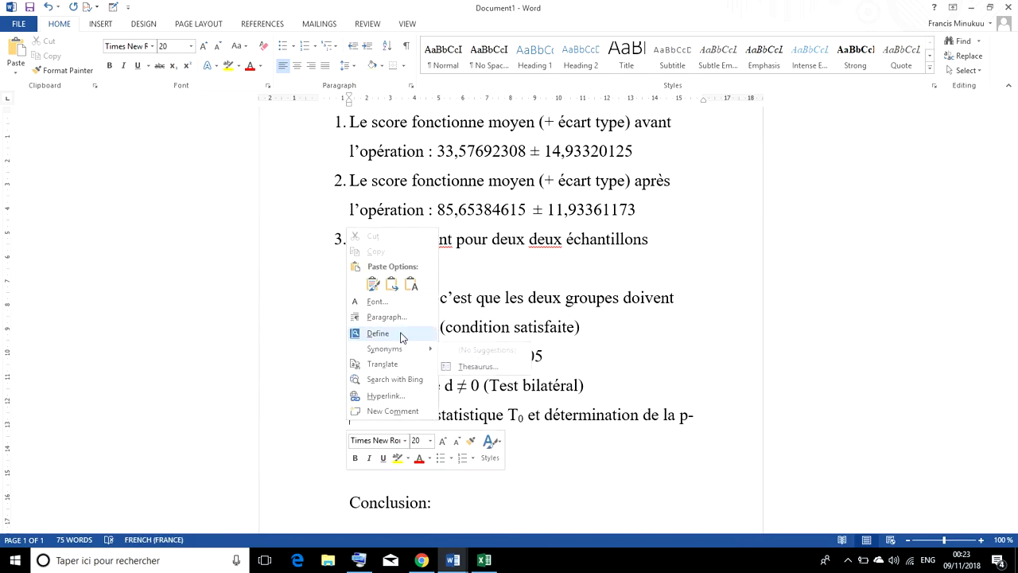
left_click(452, 461)
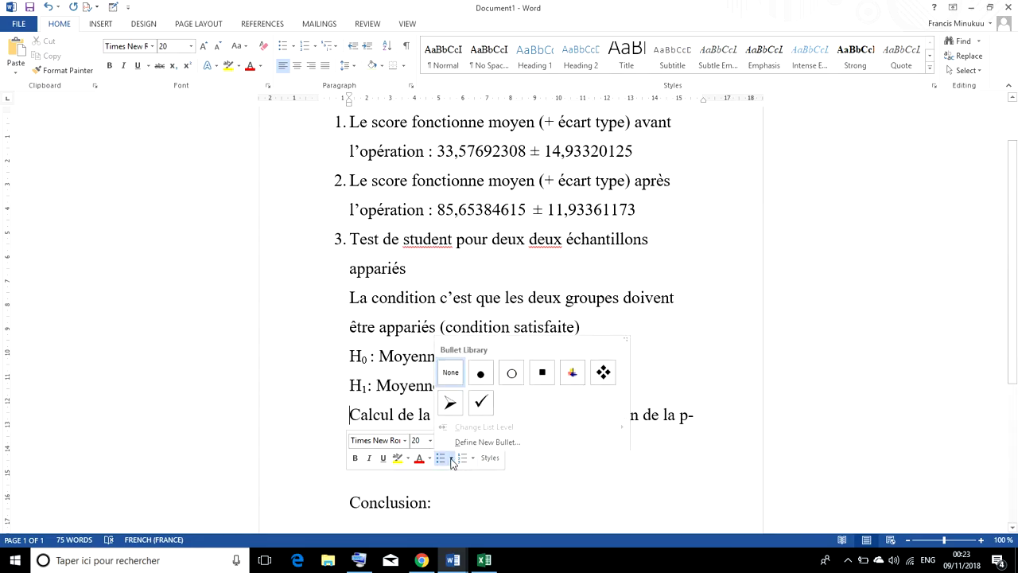
left_click(481, 373)
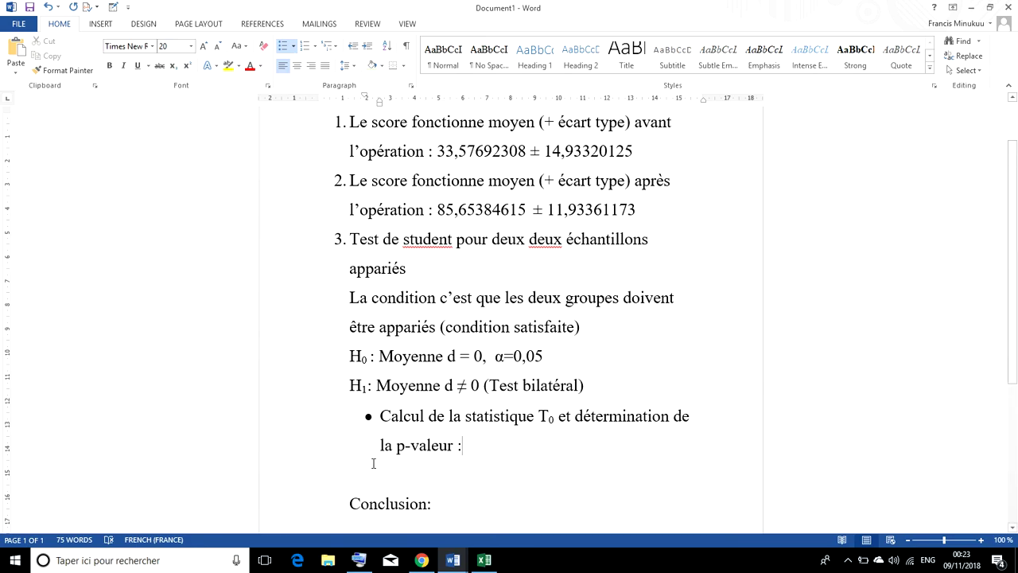
Make "Conclusion:" a matching bullet by merging it into the p-valeur item and splitting it off with an empty item between them
left_click(351, 503)
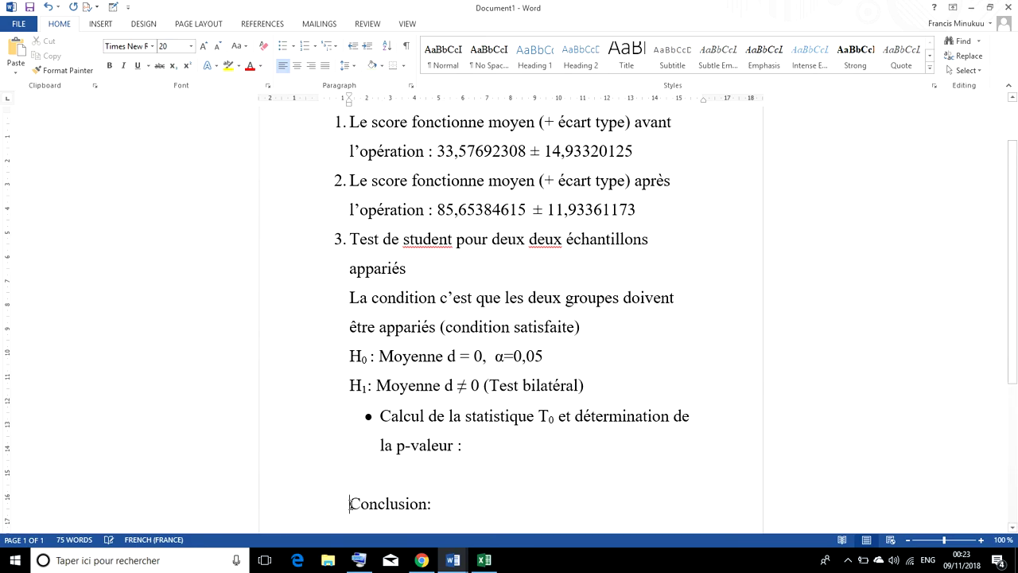
key("BackSpace")
key("BackSpace")
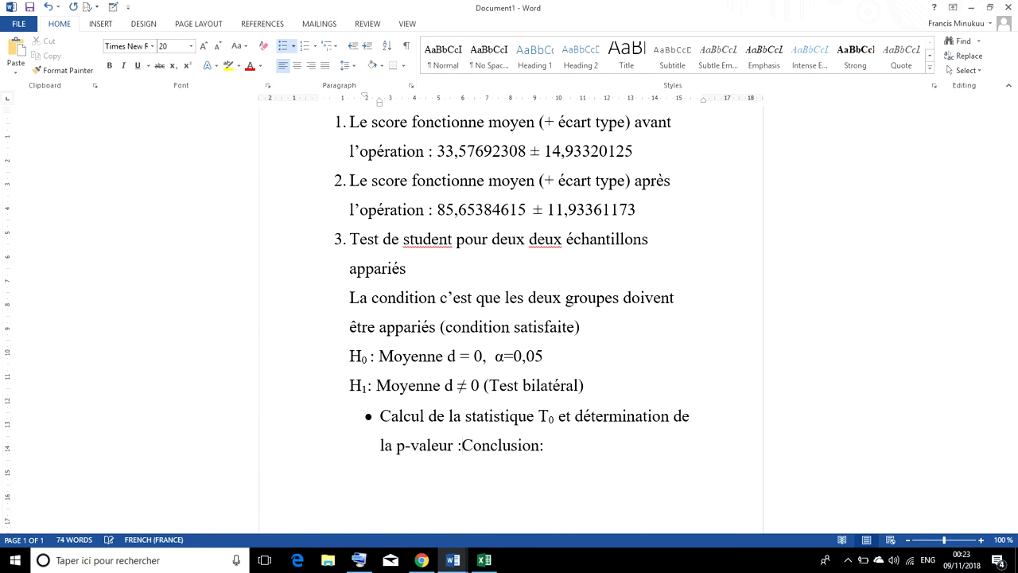
key("Return")
key("Return")
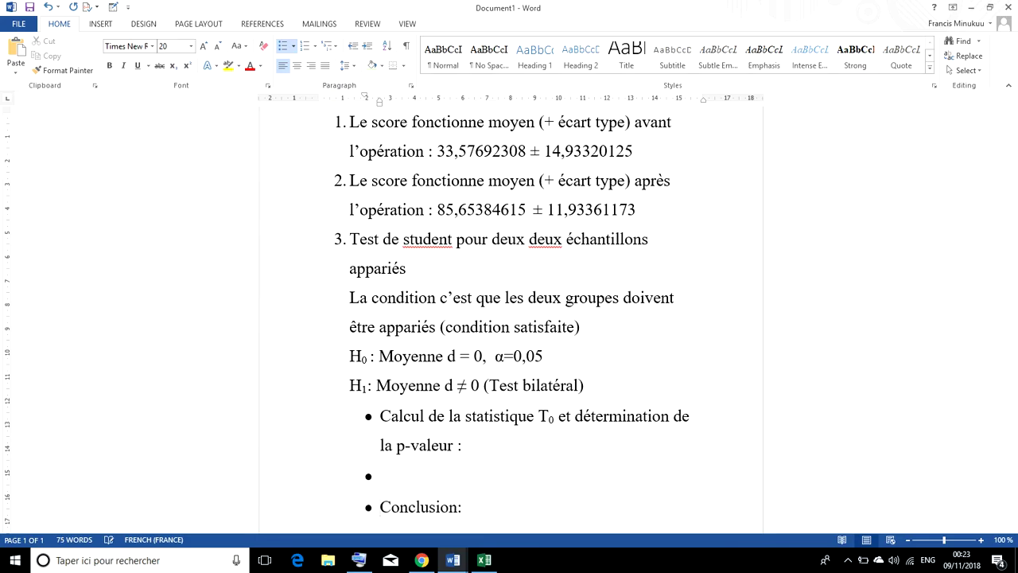
Apply the Normal style to the empty bullet line between the p-valeur and Conclusion items
left_click(383, 477)
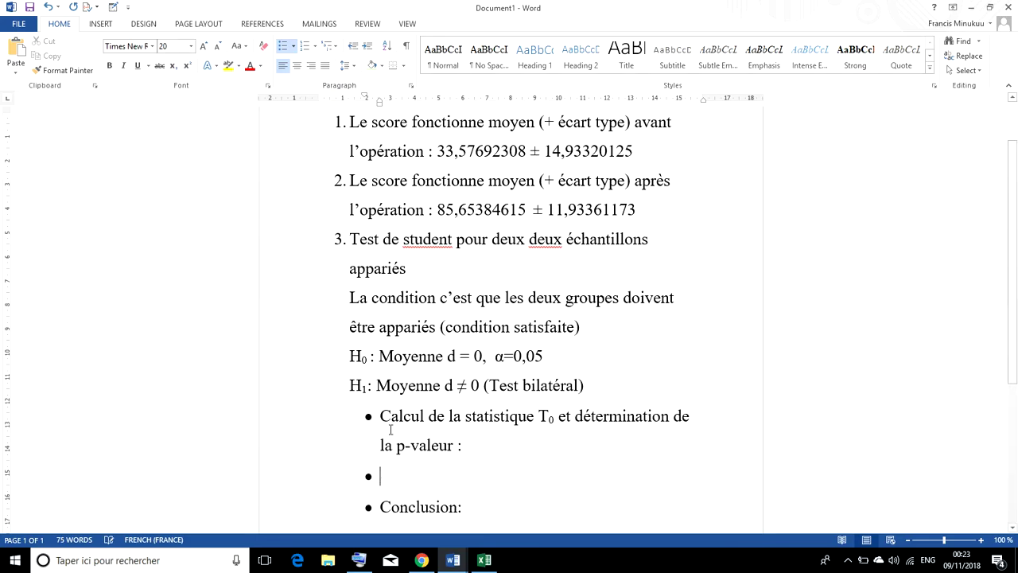
left_click(443, 55)
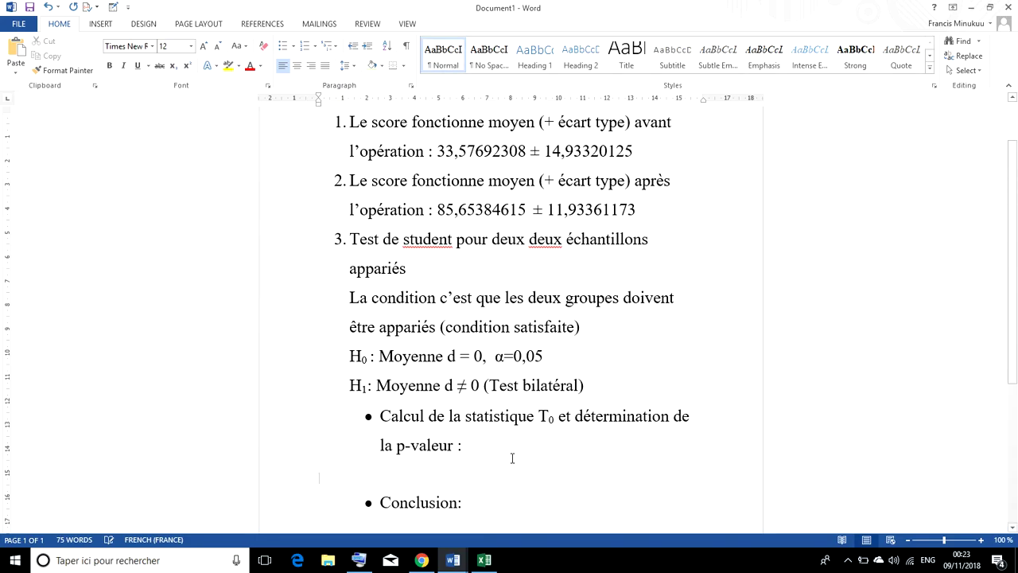
scroll(511, 482, "down", 1)
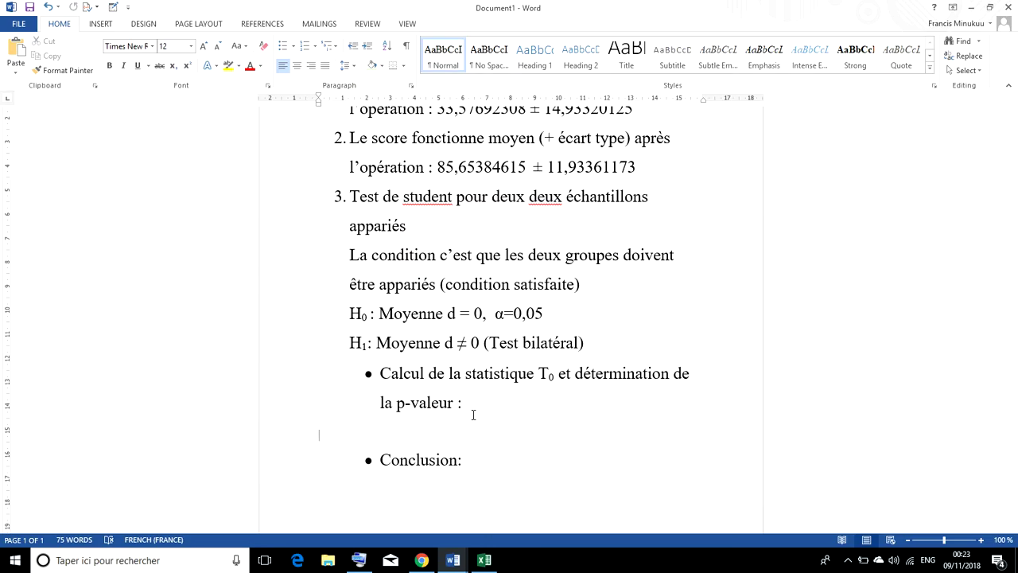
Switch to Chrome and open biostatgv.sentiweb.fr in a new tab
left_click(422, 560)
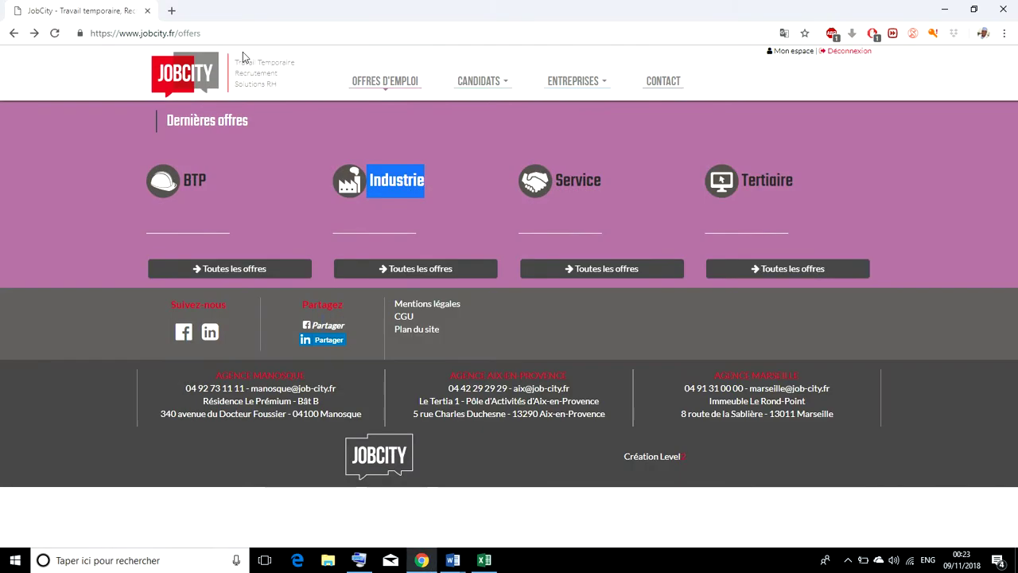
left_click(171, 10)
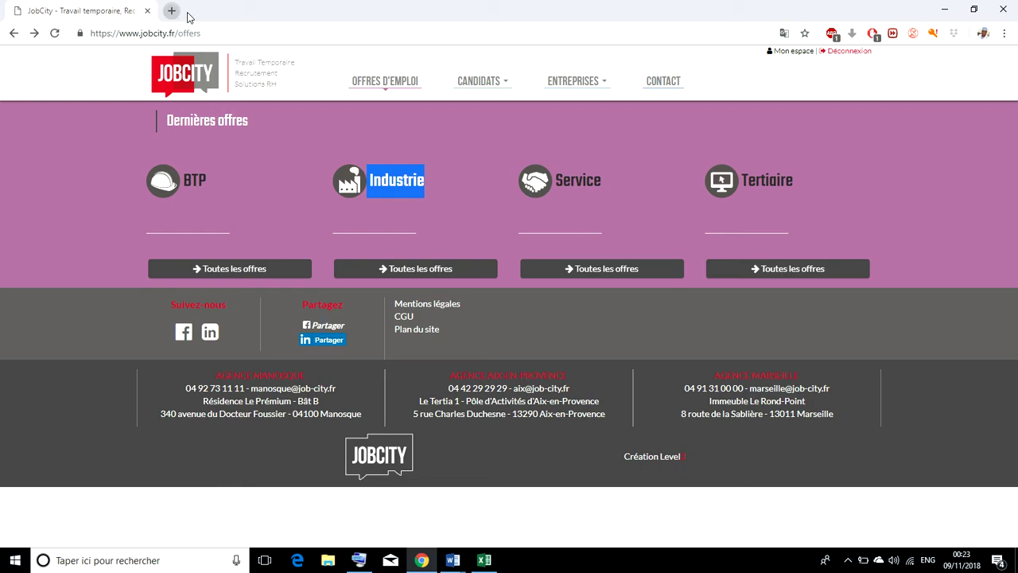
type("bios")
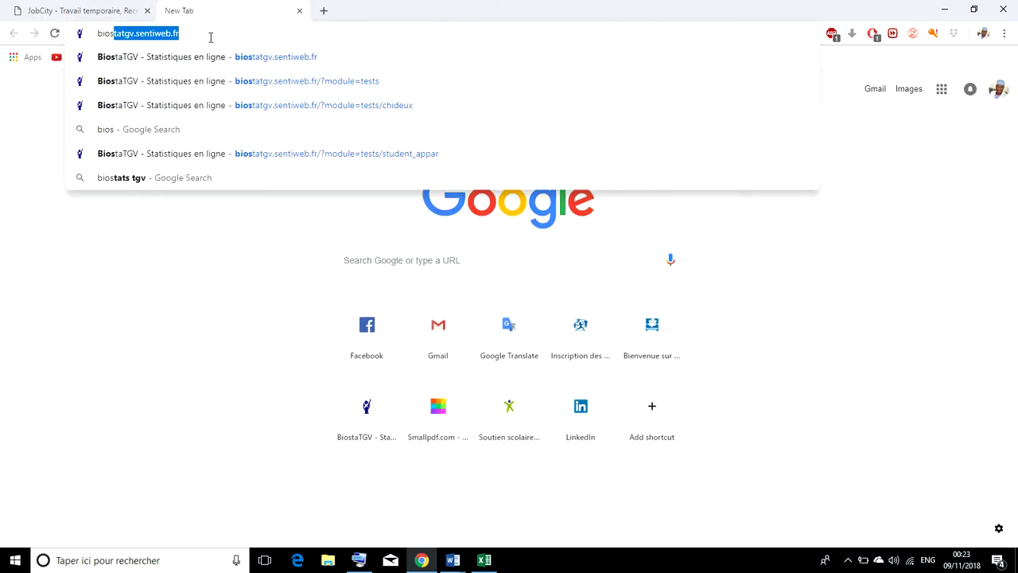
key("Return")
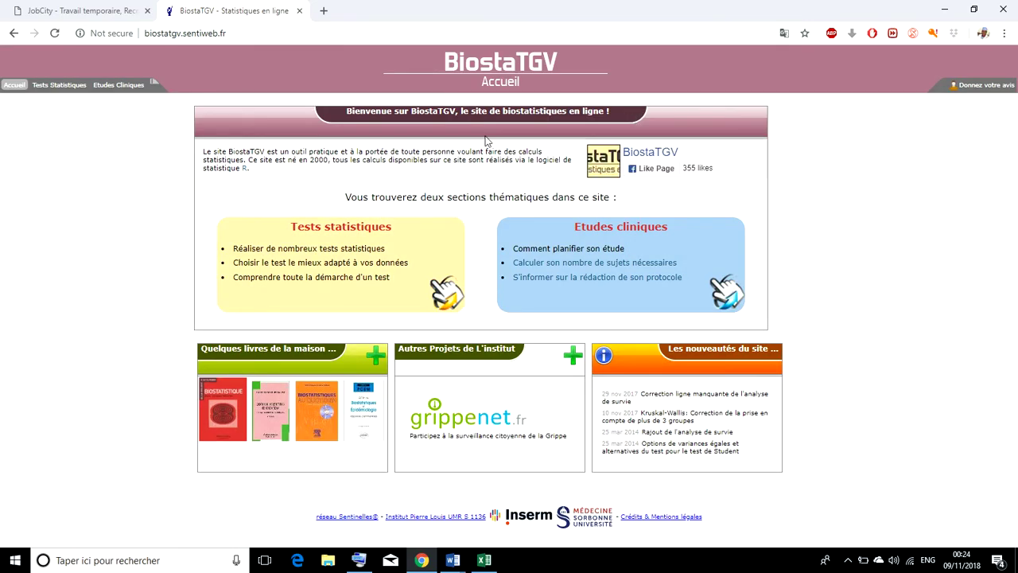
Go to the statistical tests table and open "t de Student pour données appariées" for a quantitative response variable
left_click(448, 297)
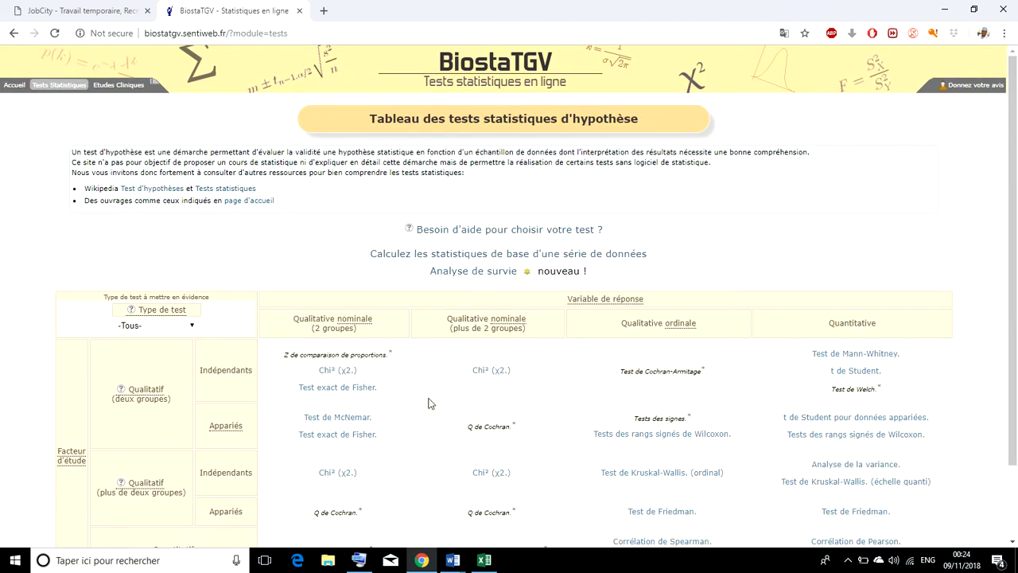
scroll(428, 403, "down", 2)
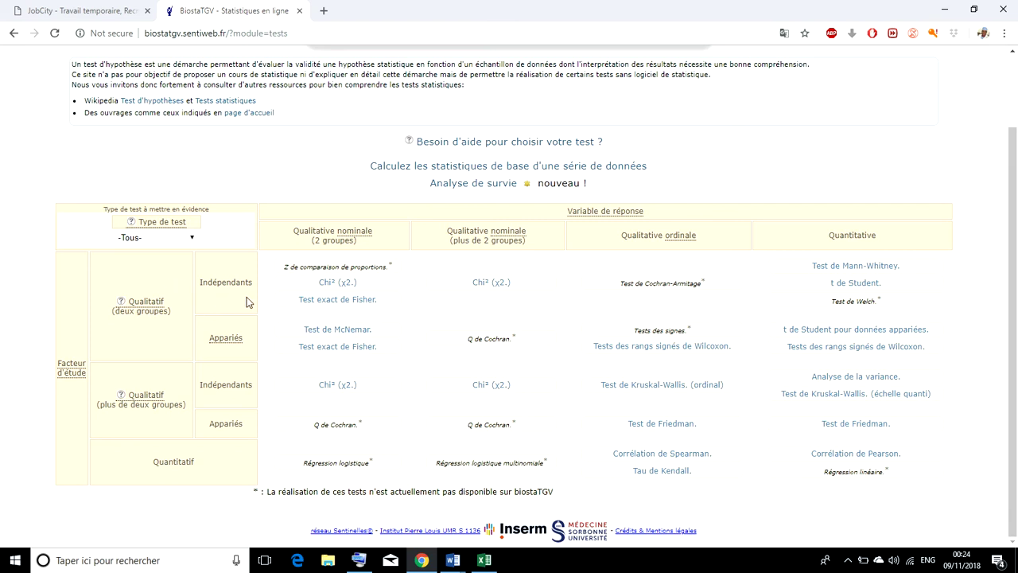
left_click(886, 338)
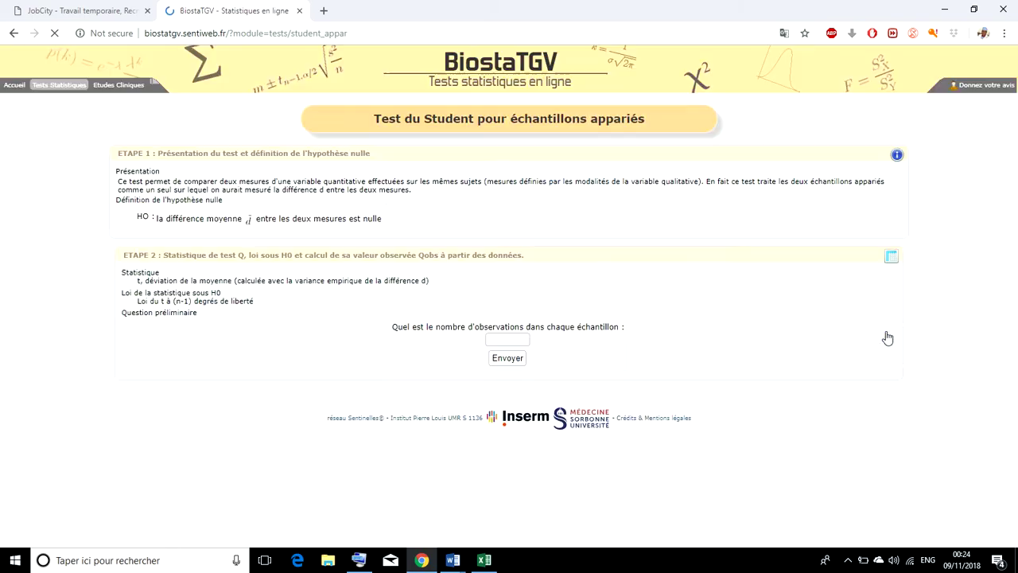
Switch to the EXERCICES workbook in Excel and check how many subjects the DonnéesPREvsPOSTOP sheet contains
left_click(500, 339)
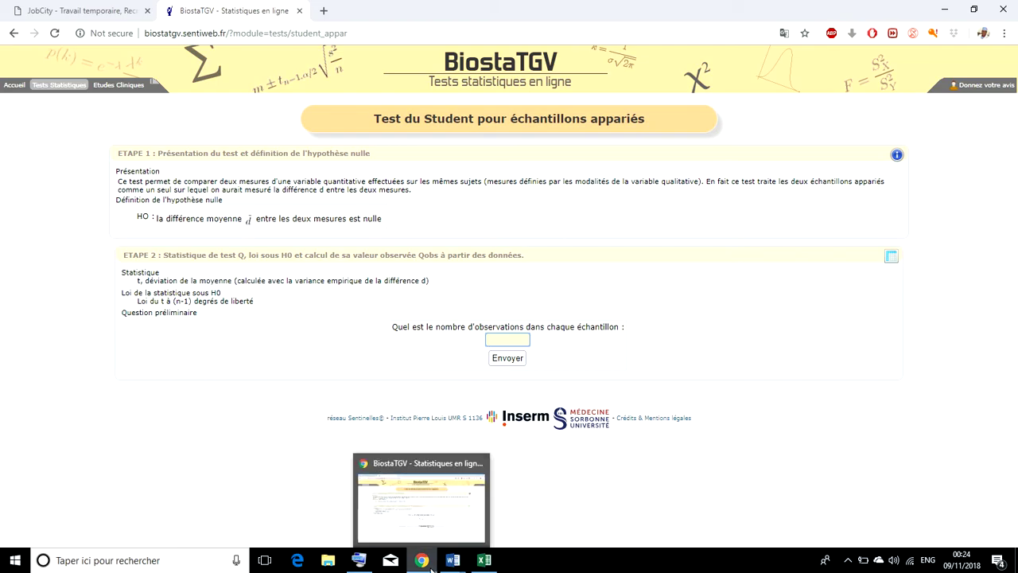
left_click(485, 566)
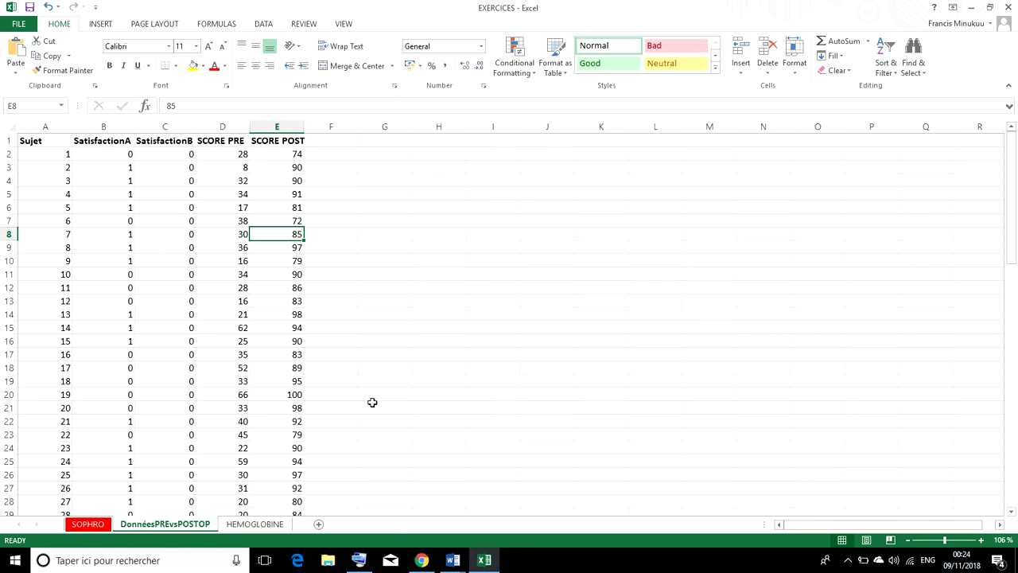
scroll(372, 402, "down", 6)
scroll(372, 402, "down", 19)
scroll(372, 403, "up", 3)
scroll(137, 318, "up", 1)
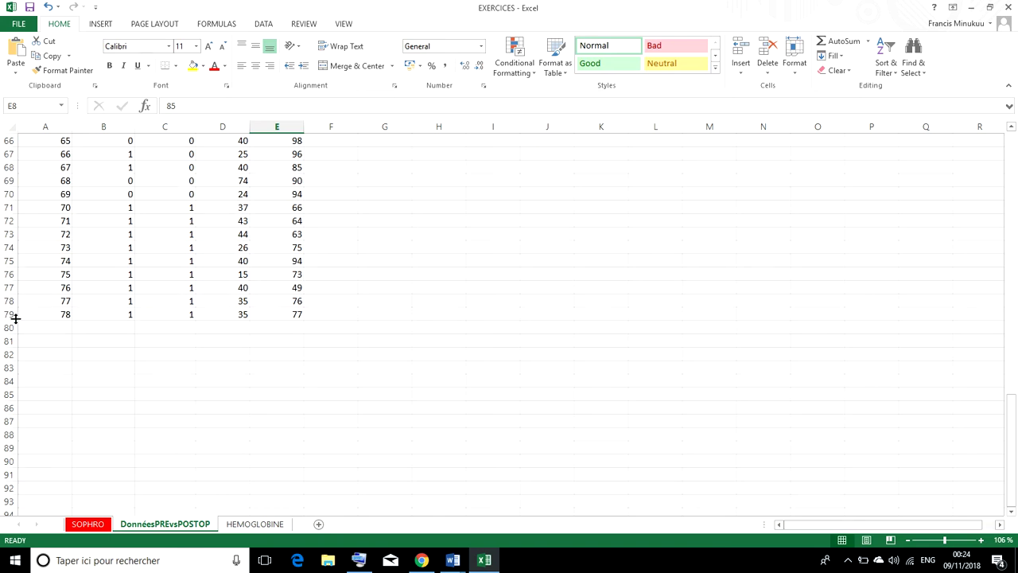
scroll(112, 257, "up", 20)
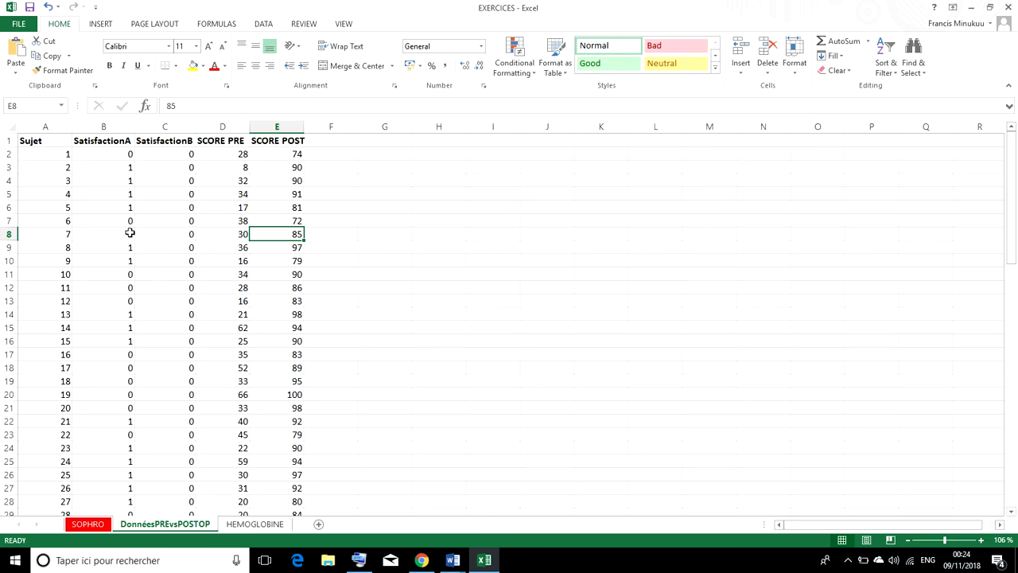
Return to BiostaTGV in Chrome and submit 78 as the number of observations in each sample
mouse_move(488, 563)
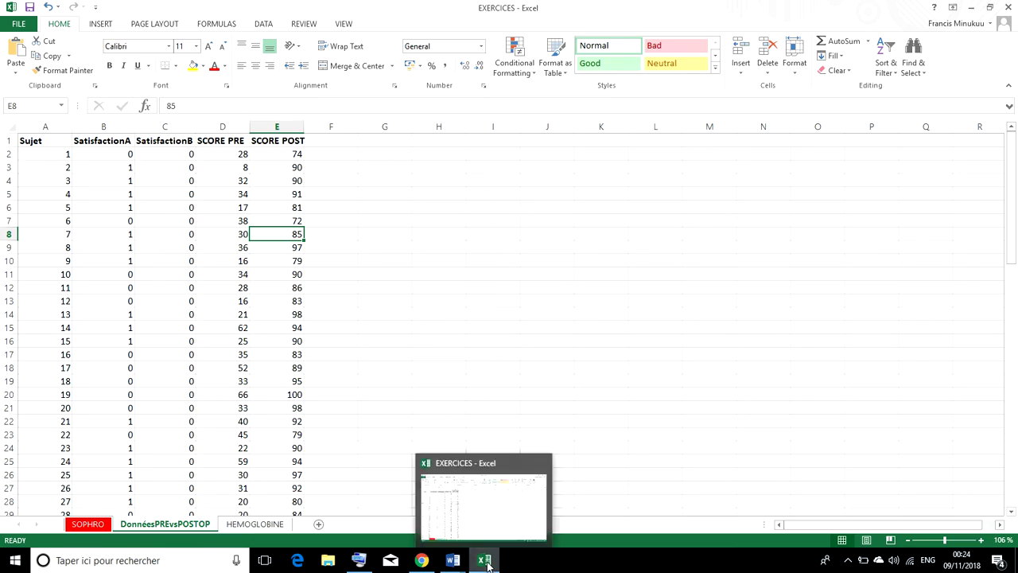
mouse_move(452, 559)
mouse_move(438, 510)
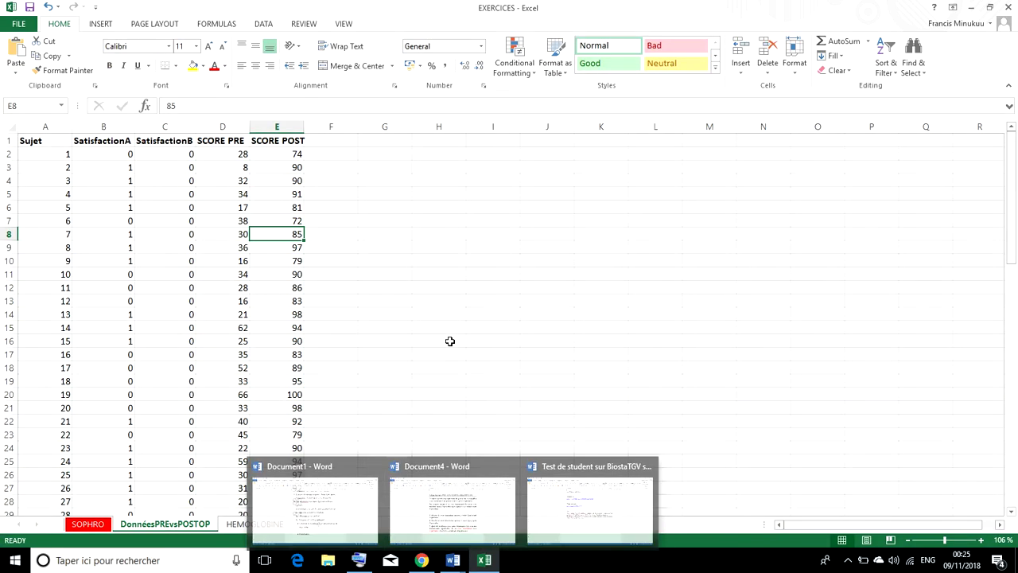
left_click(419, 561)
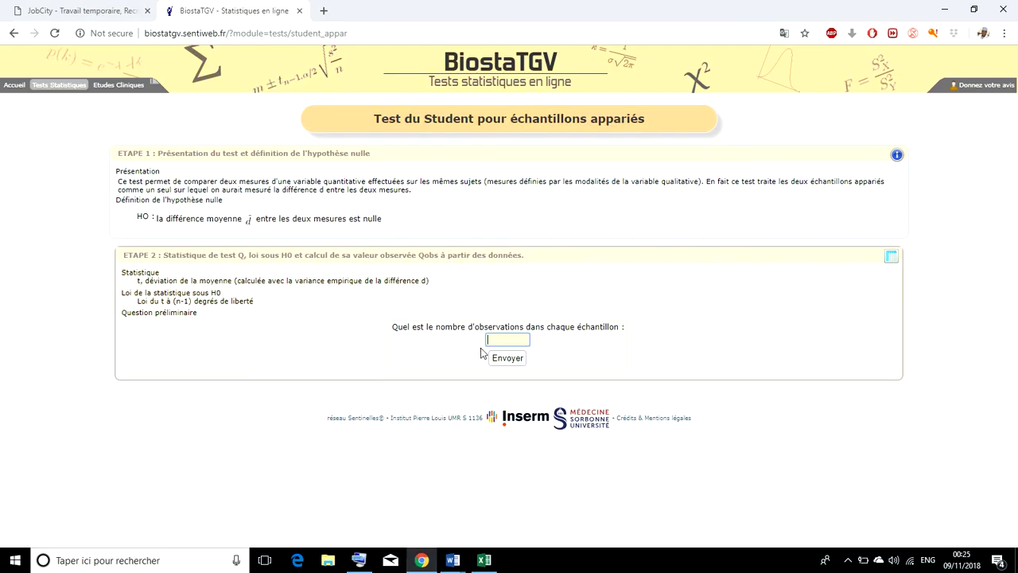
type("78")
left_click(515, 362)
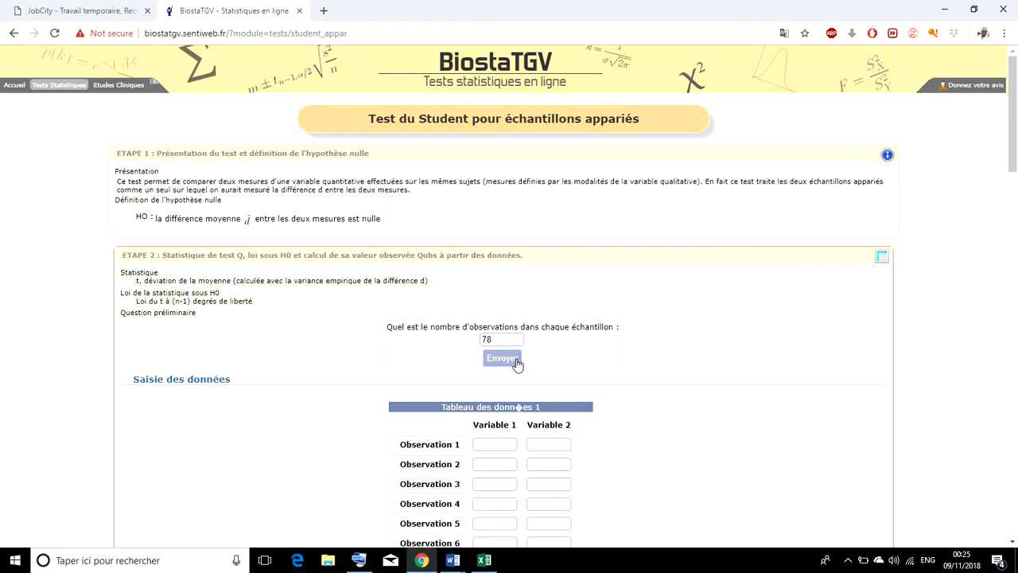
Open the box for pasting data copied from Excel beneath the 78-observation entry table
scroll(740, 480, "down", 4)
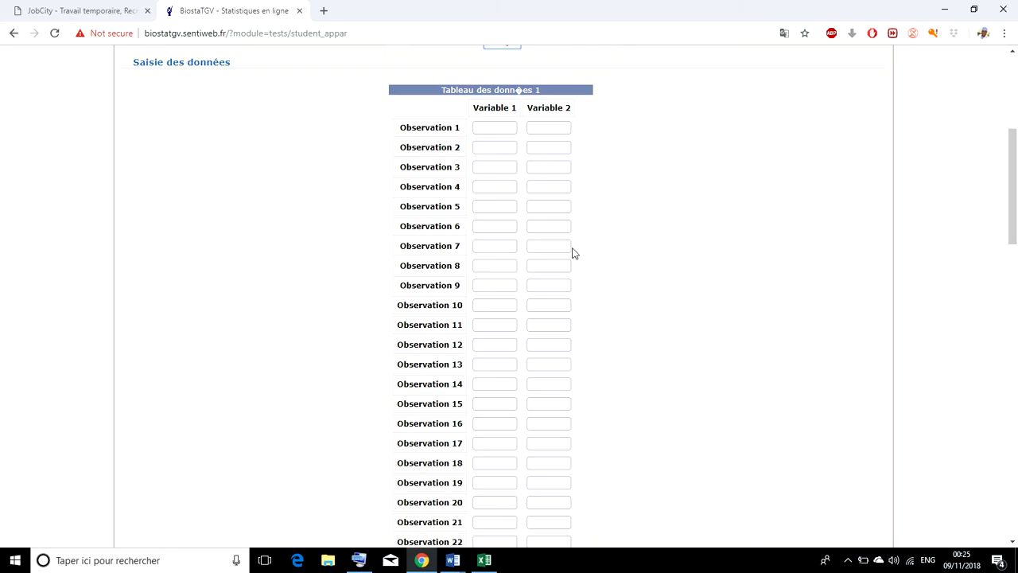
scroll(570, 252, "down", 1)
scroll(557, 211, "up", 1)
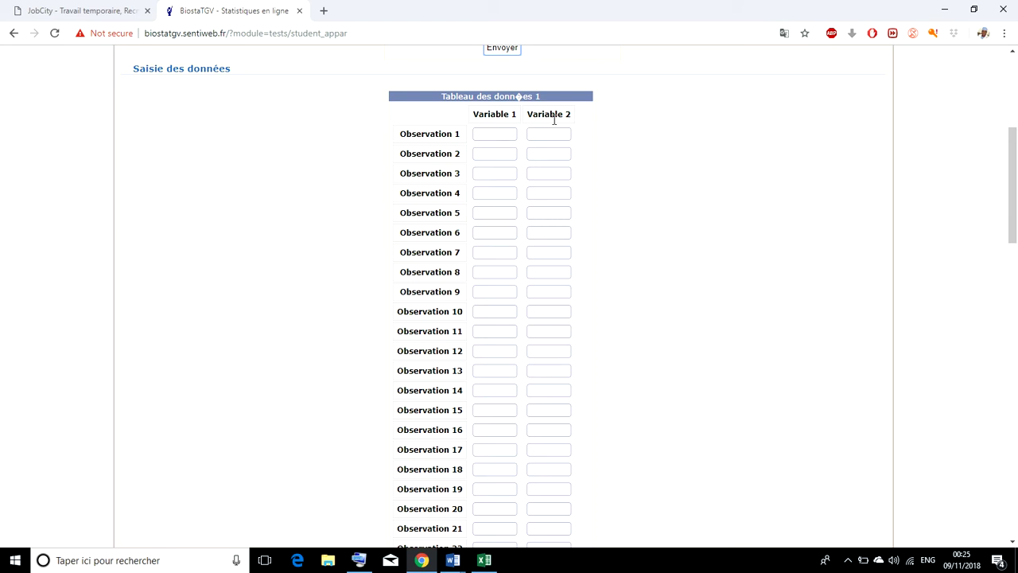
scroll(578, 162, "down", 2)
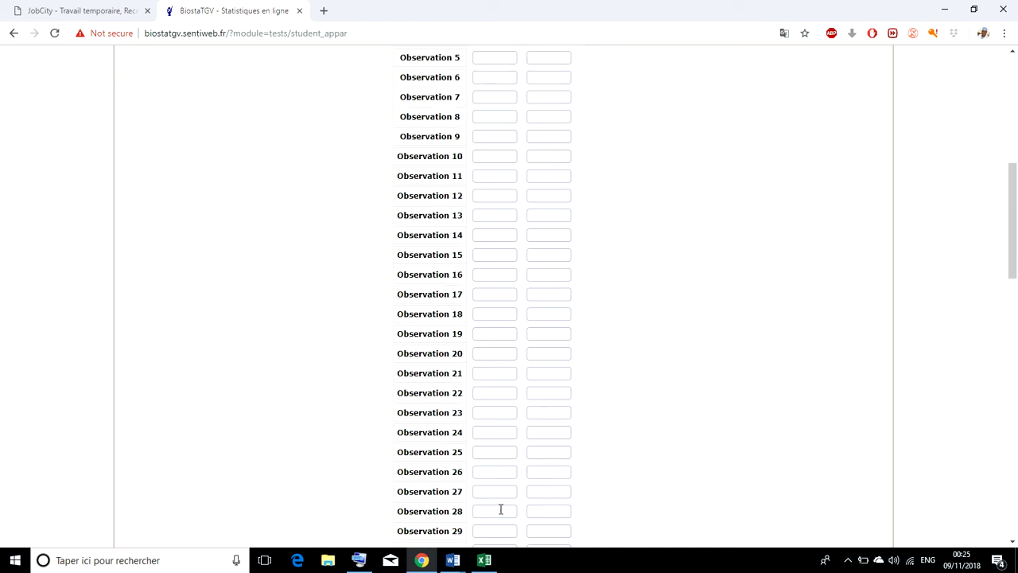
scroll(655, 472, "down", 6)
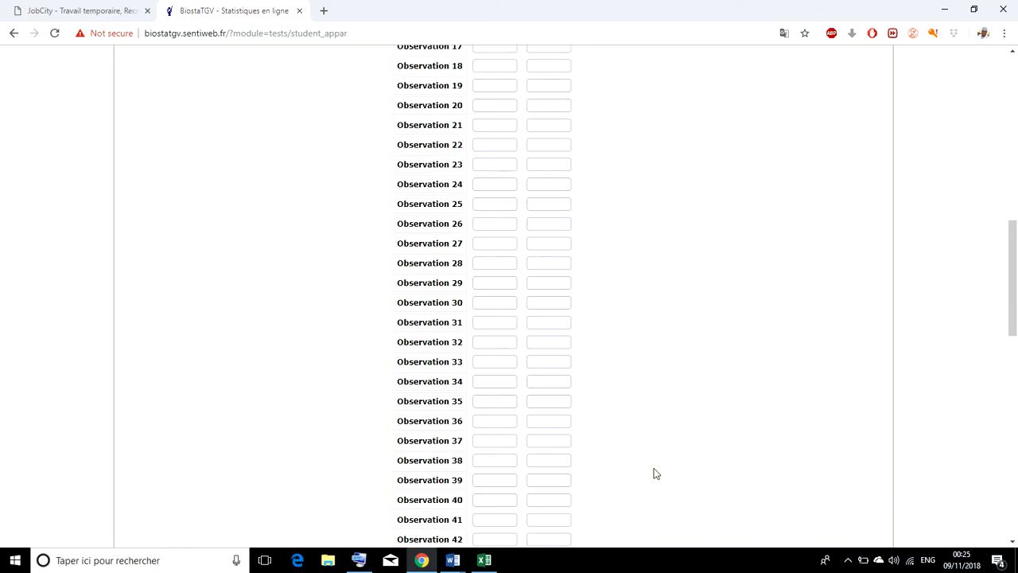
scroll(654, 472, "down", 8)
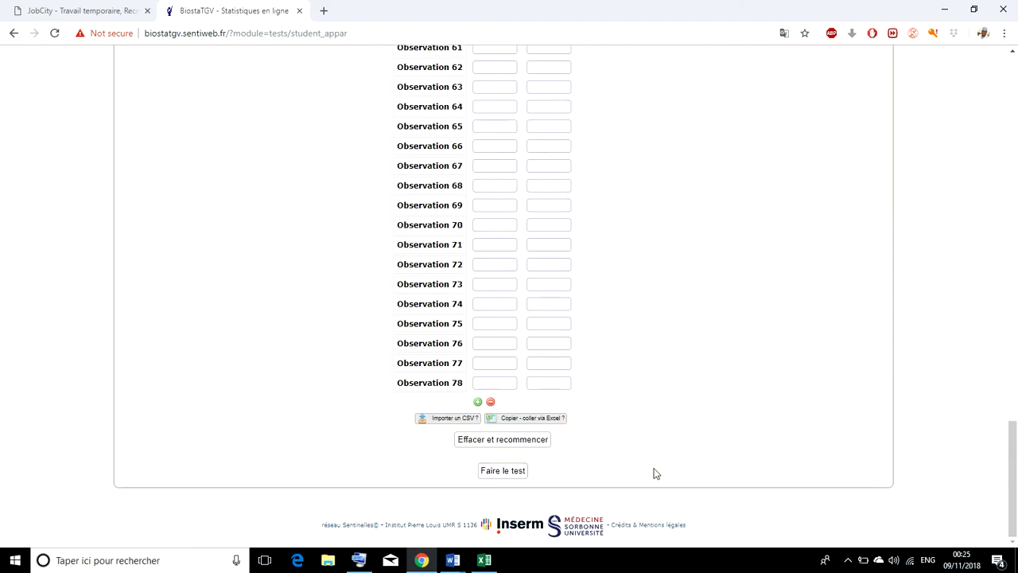
left_click(549, 423)
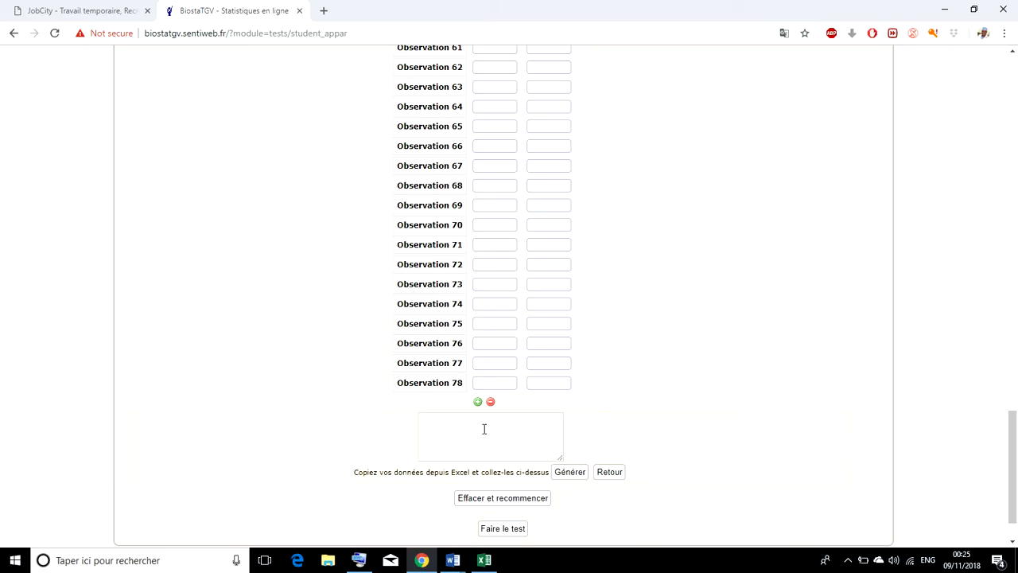
Switch to the EXERCICES workbook in Excel and copy the SCORE PRE and SCORE POST values of all subjects, D2:E79
left_click(485, 561)
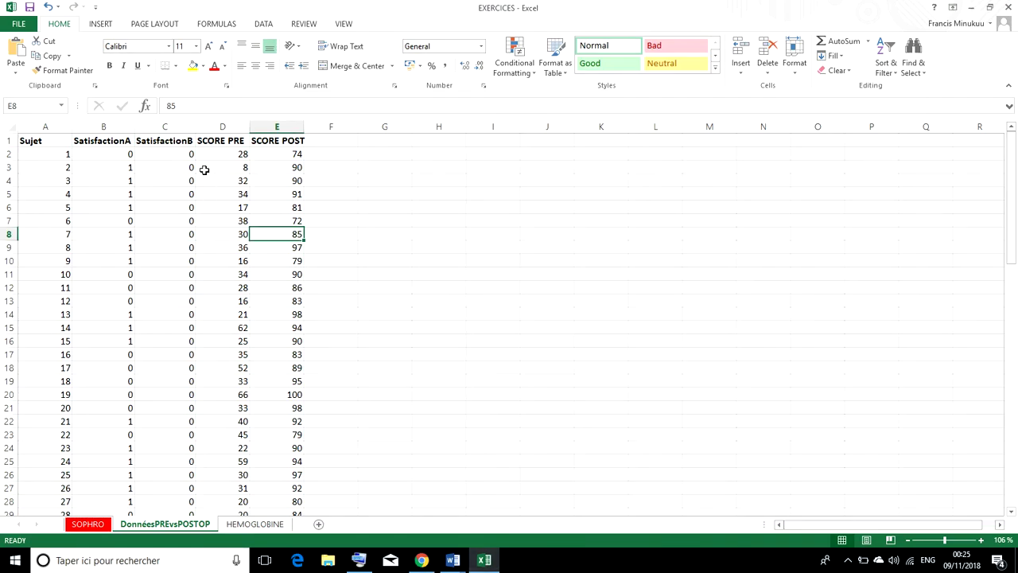
left_click(236, 153)
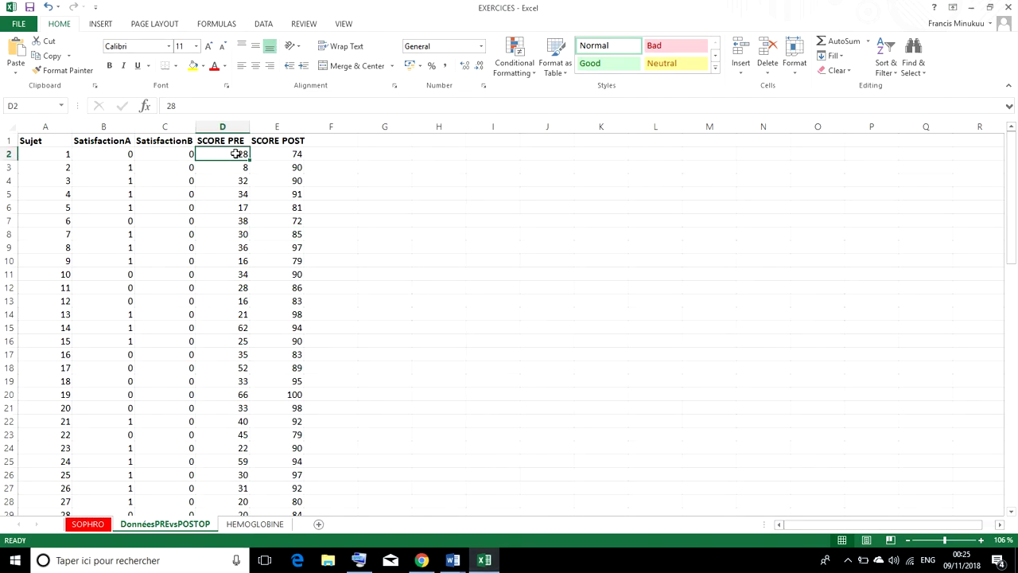
left_click_drag(236, 153, 264, 379)
key("ctrl+c")
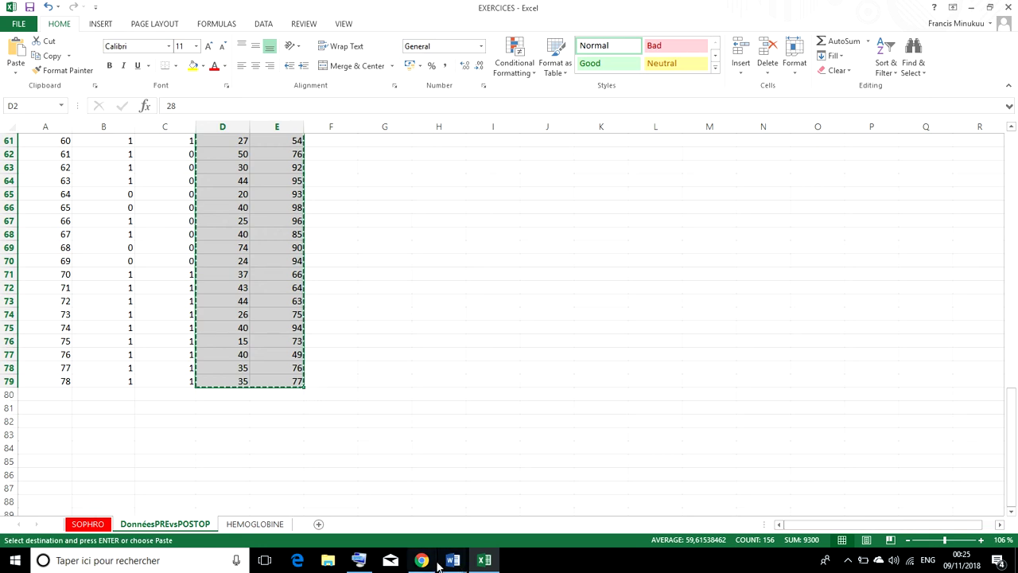
Return to BiostaTGV in Chrome, paste the copied scores into the Excel data box and generate the 78 observation pairs
mouse_move(421, 562)
left_click(332, 499)
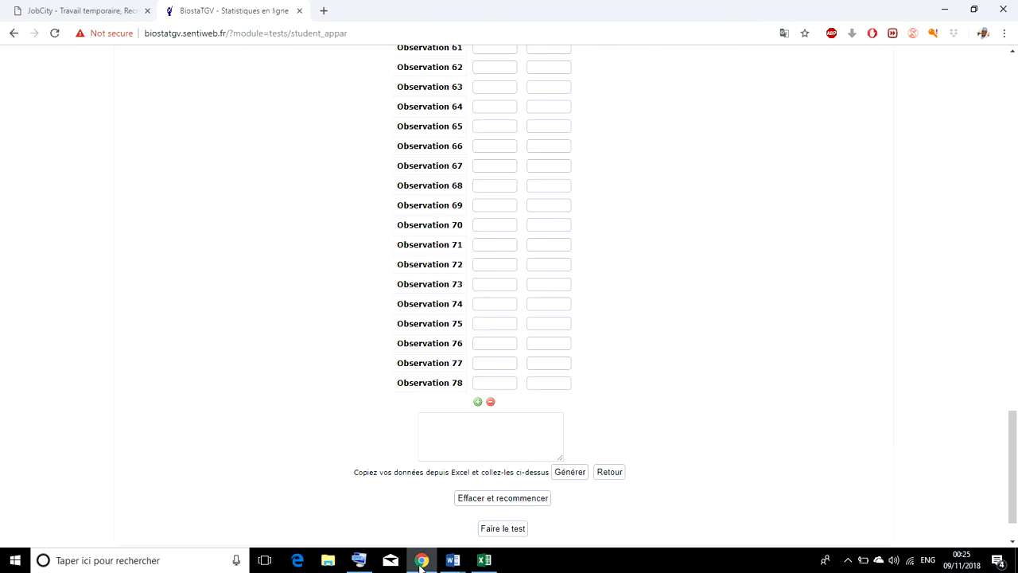
left_click(445, 424)
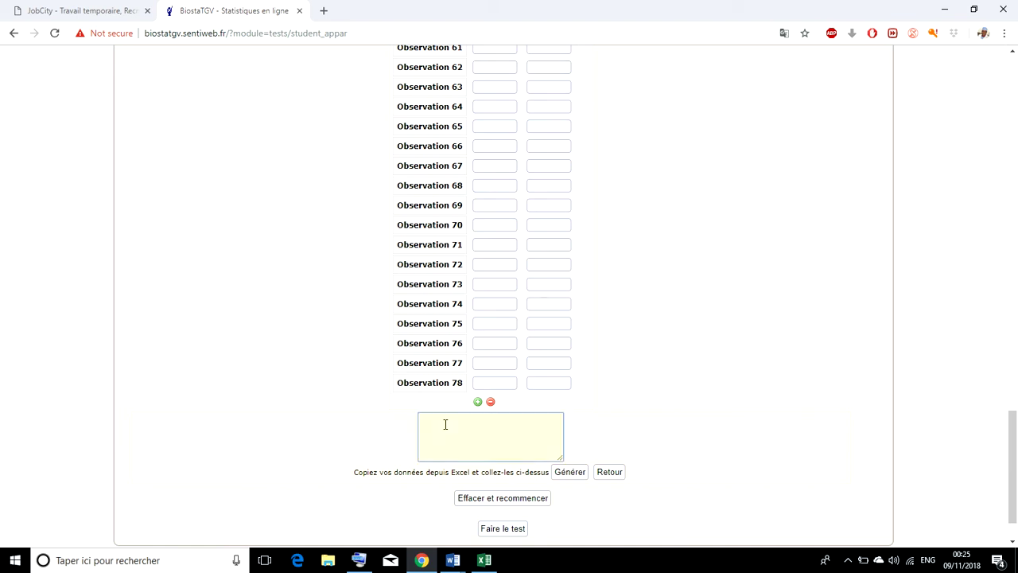
key("ctrl+v")
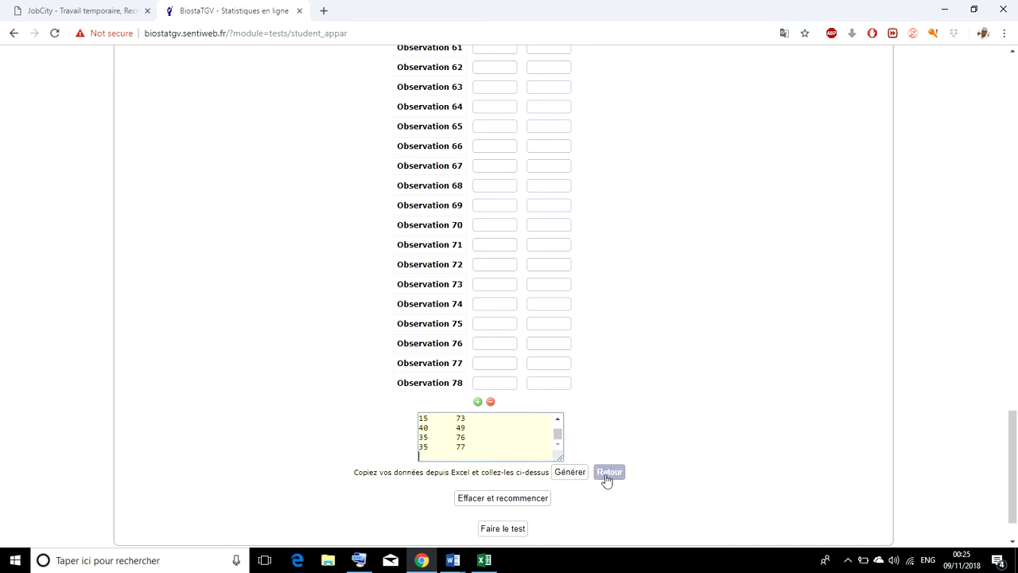
left_click(575, 475)
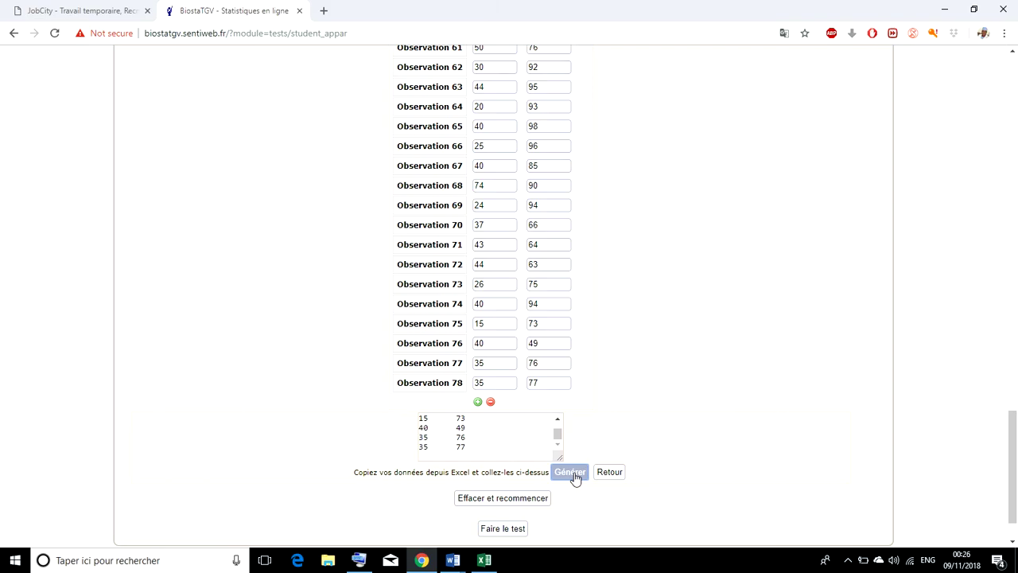
Run the paired t-test on the 78 observations and bring its ETAPE 4 results into view
scroll(540, 516, "down", 1)
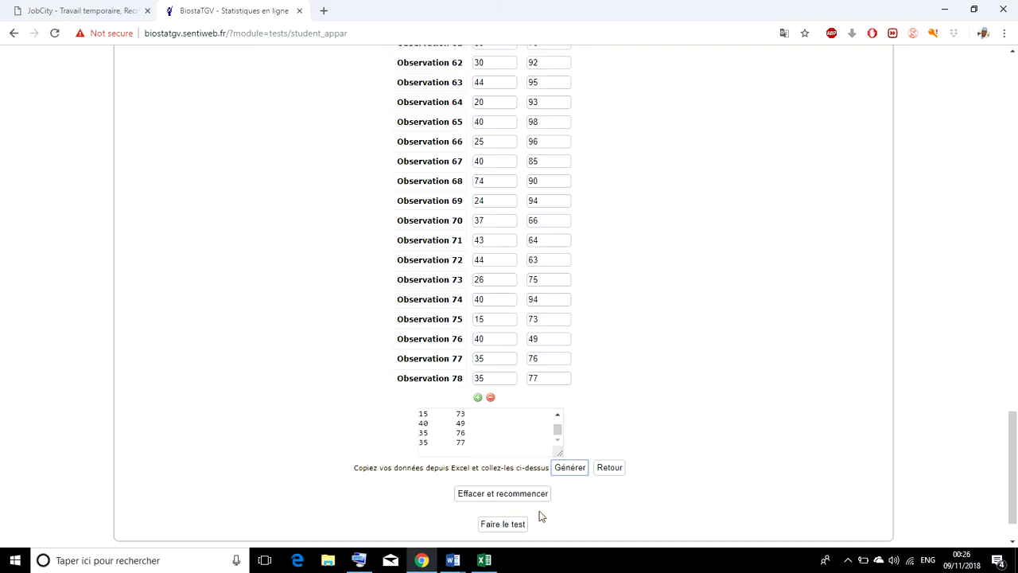
left_click(502, 469)
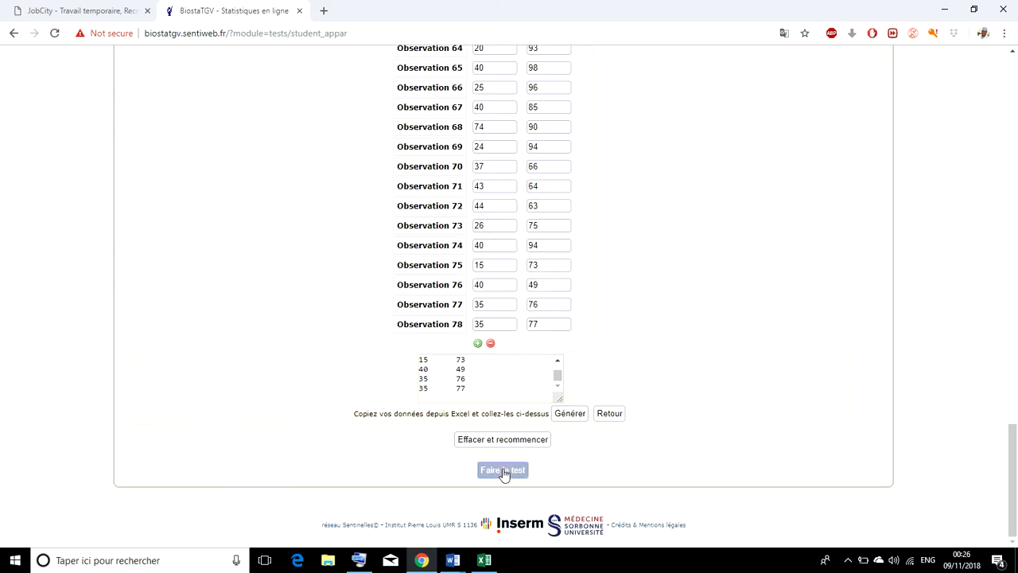
scroll(502, 472, "down", 3)
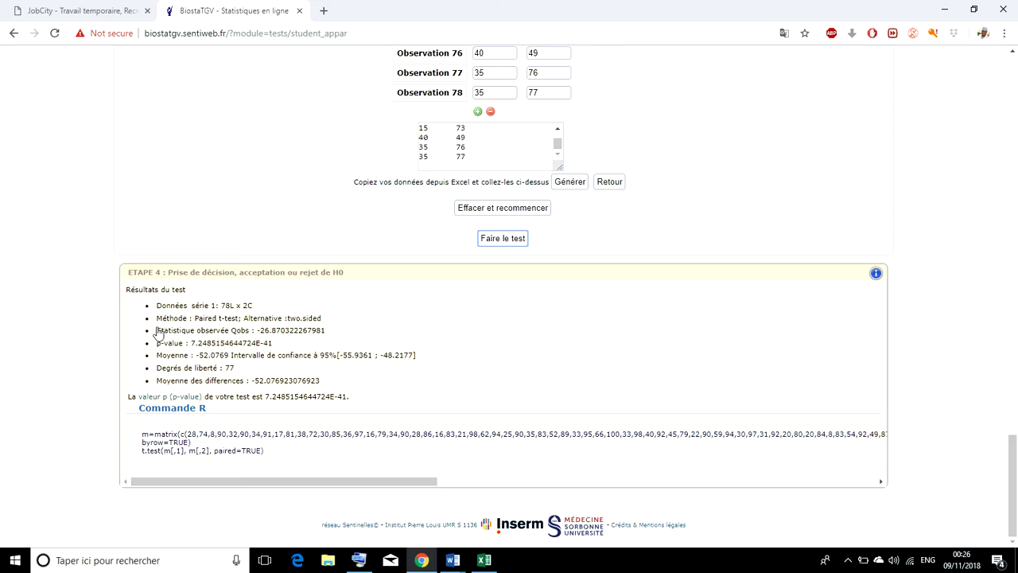
Copy the "Statistique observée Qobs" and "p-value" result lines into Word's Document1 as text only, on an unbulleted line beneath "la p-valeur :"
left_click_drag(326, 332, 206, 335)
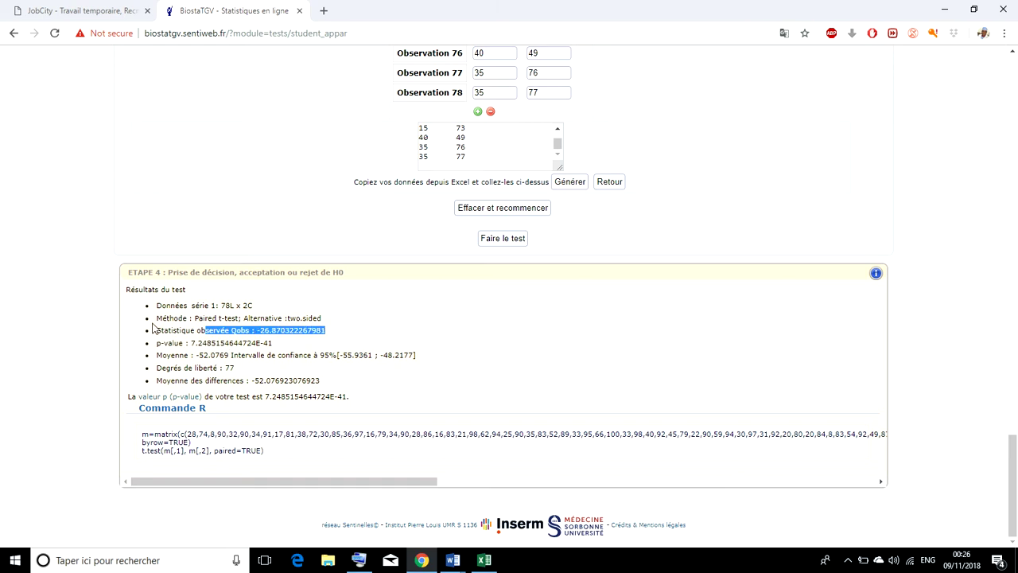
left_click_drag(155, 329, 278, 346)
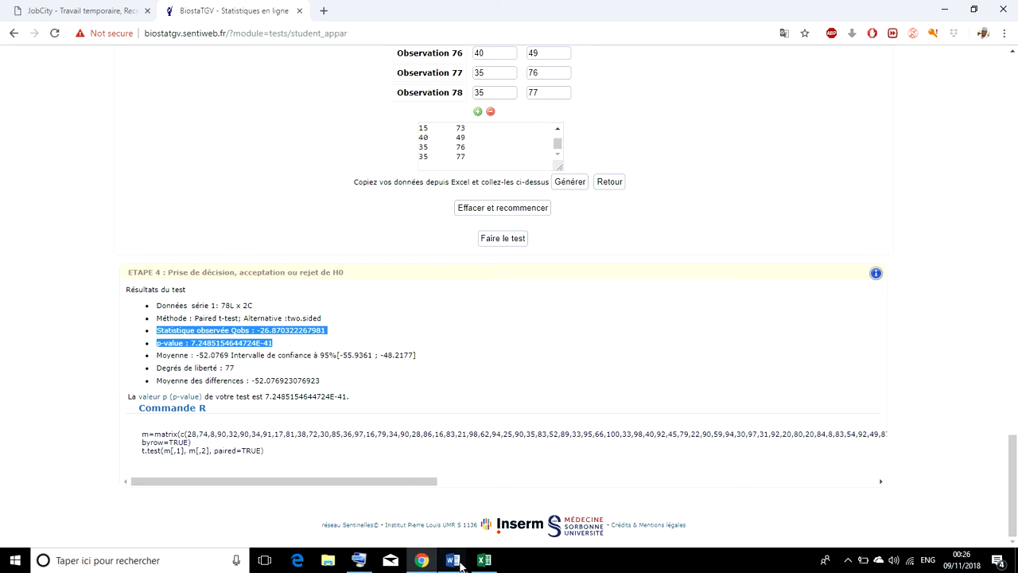
mouse_move(458, 562)
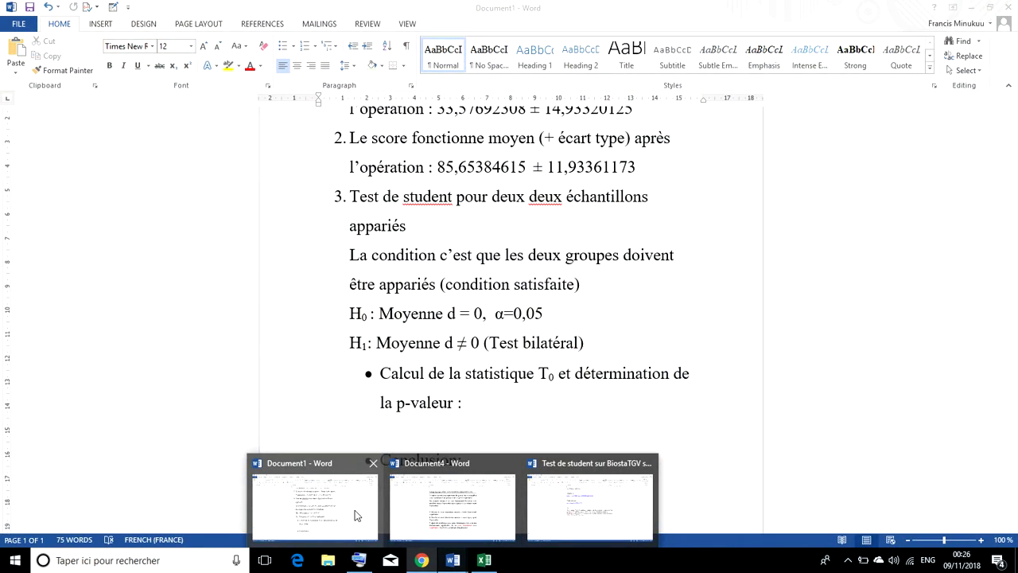
left_click(355, 510)
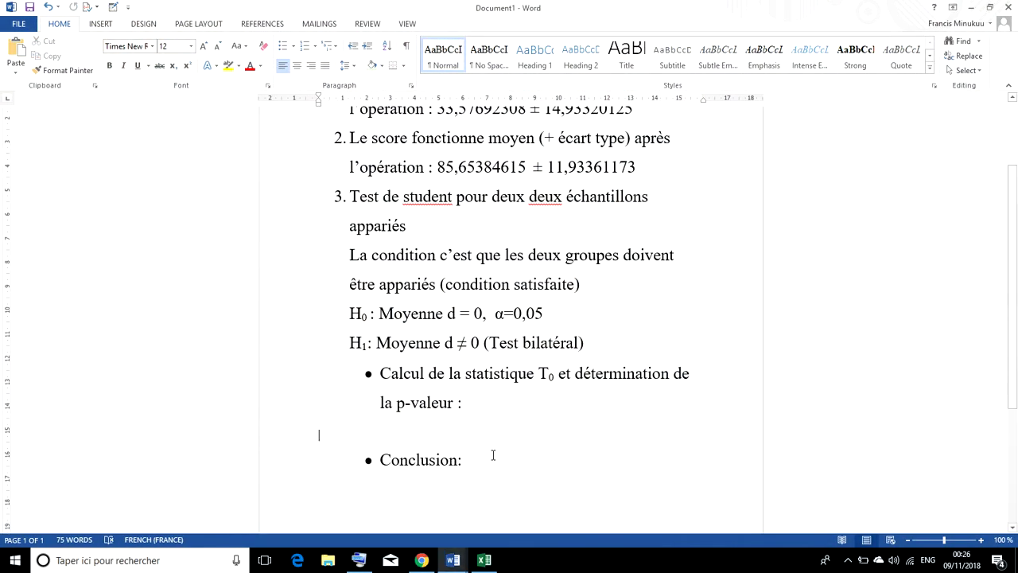
left_click(482, 410)
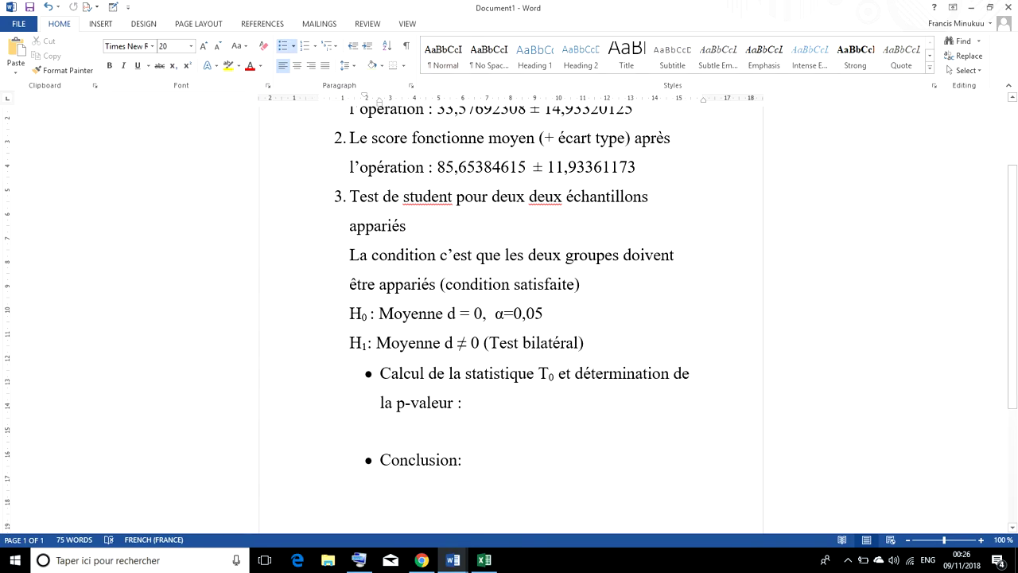
key("Return")
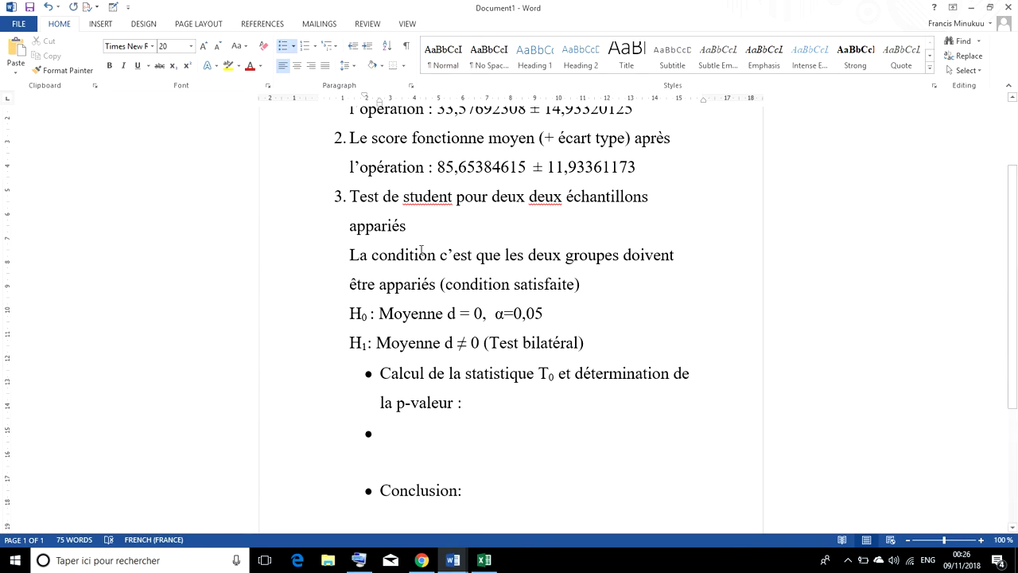
key("BackSpace")
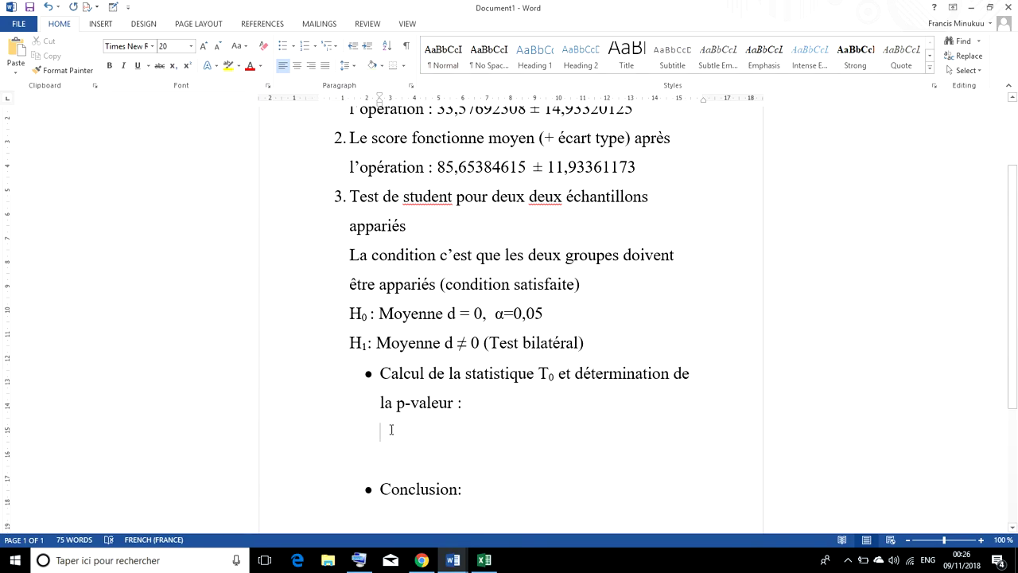
right_click(388, 436)
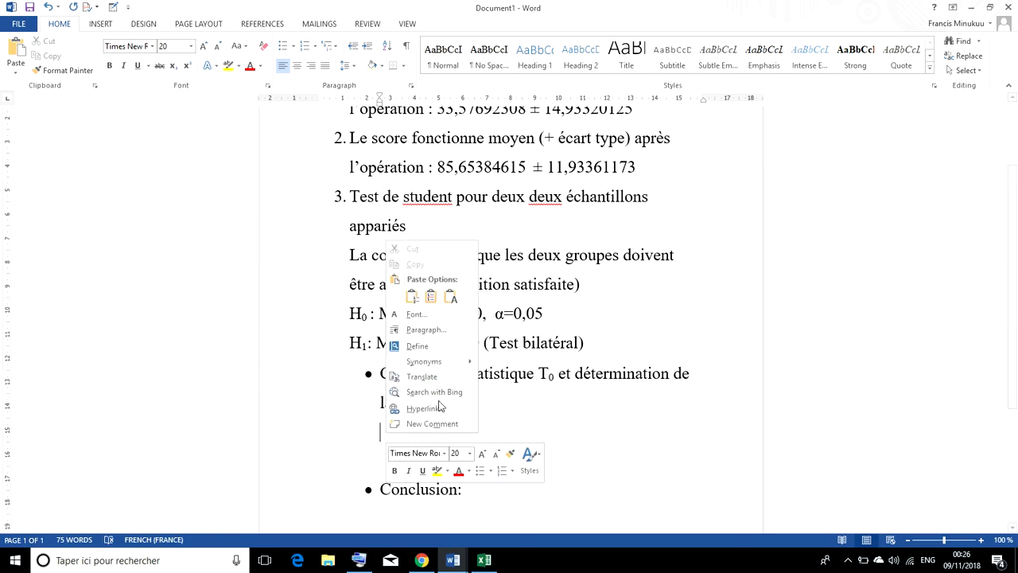
left_click(450, 299)
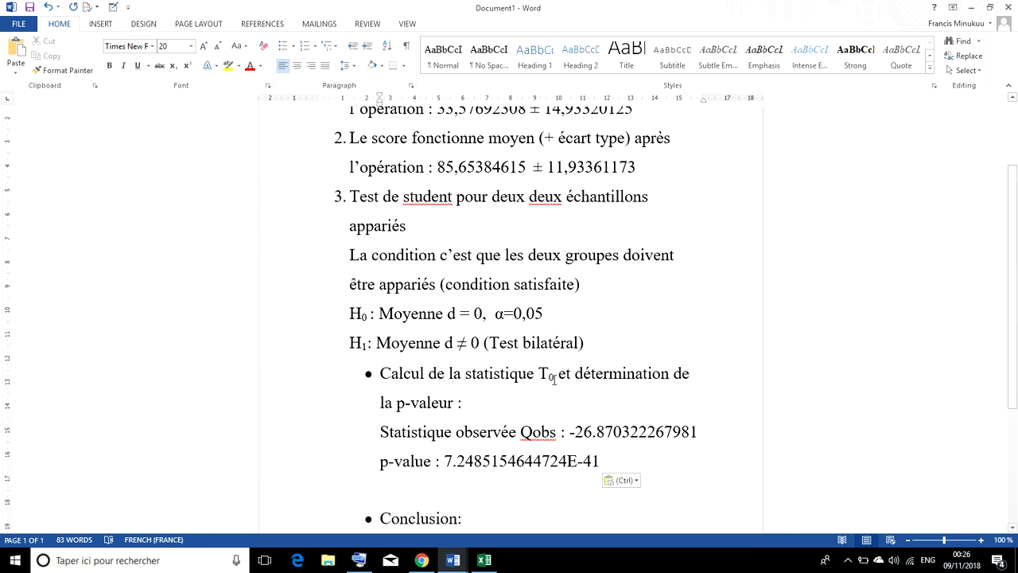
Replace the label "Statistique observée Qobs :" with "T₀ =", reusing the T₀ symbol copied from the bullet heading above
left_click_drag(554, 376, 546, 374)
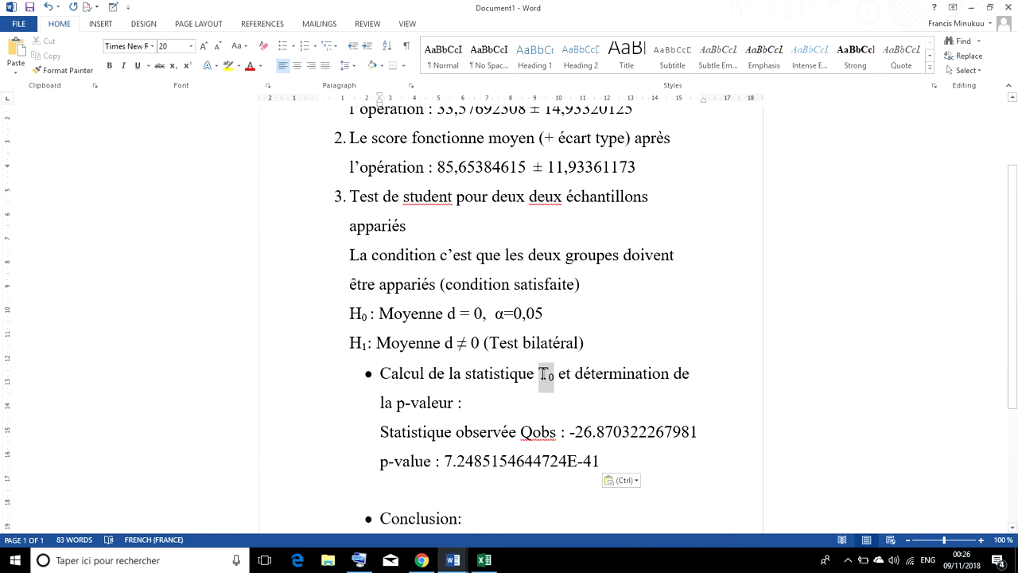
right_click(542, 373)
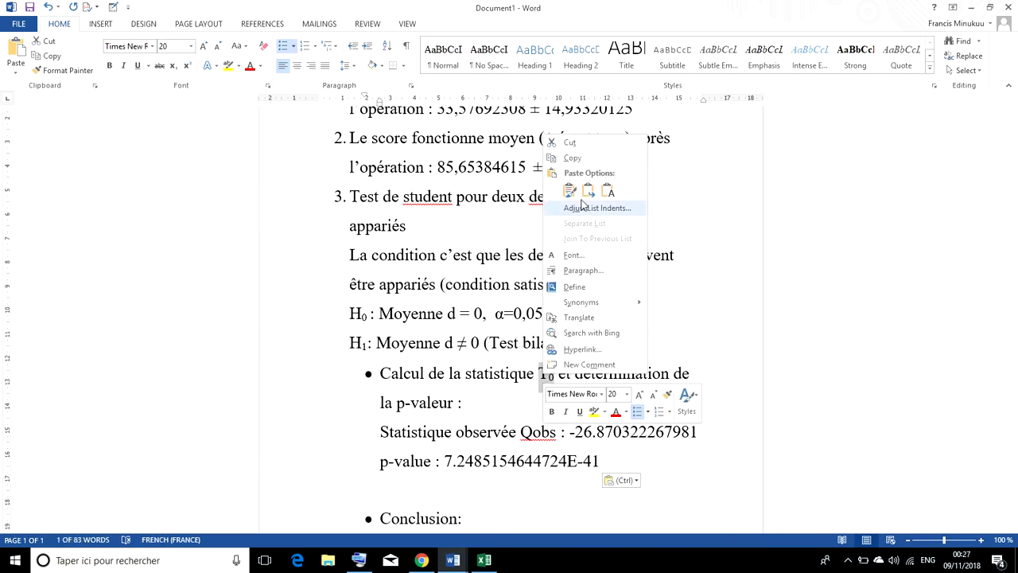
left_click(579, 159)
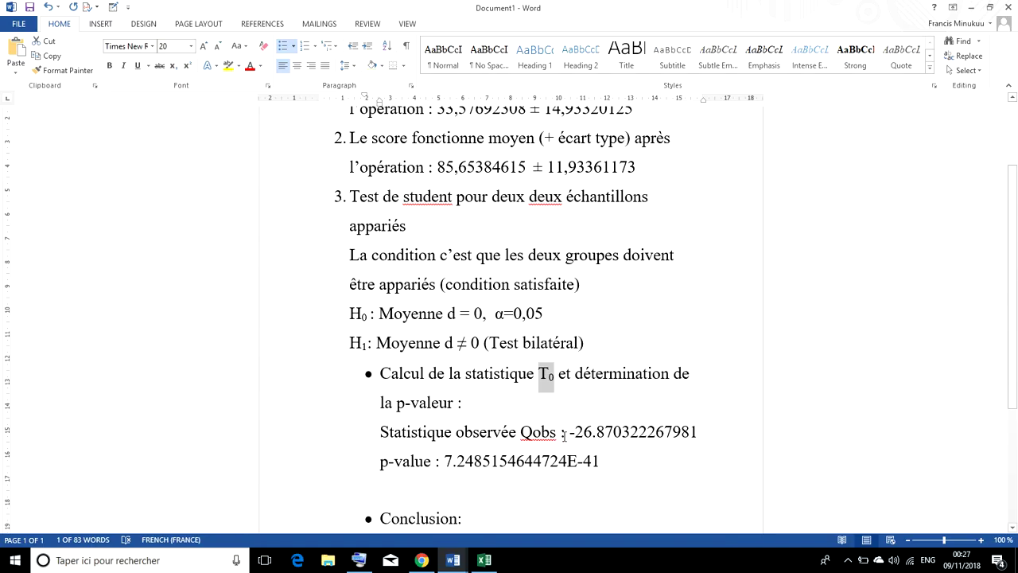
left_click_drag(563, 436, 398, 446)
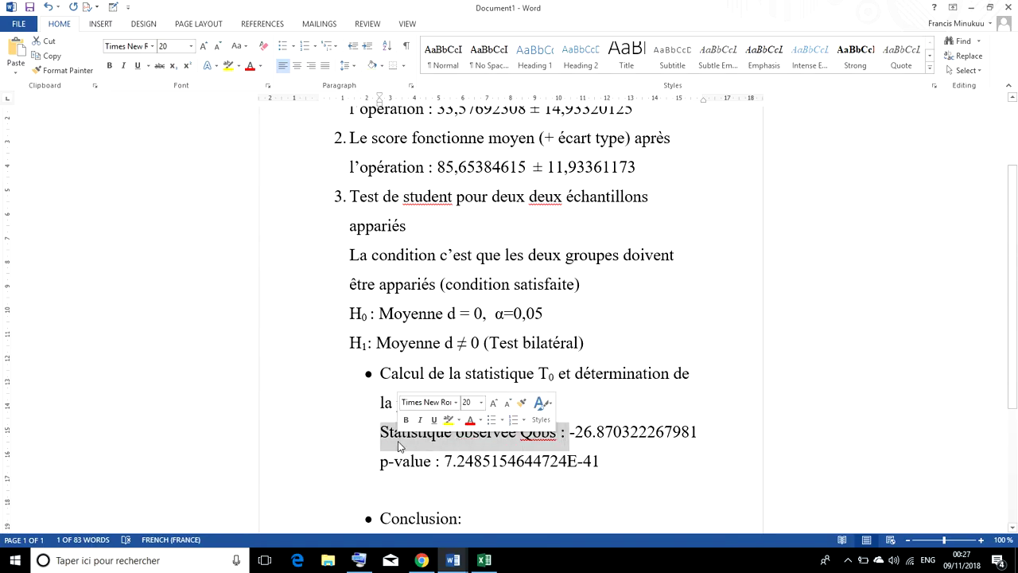
key("ctrl+v")
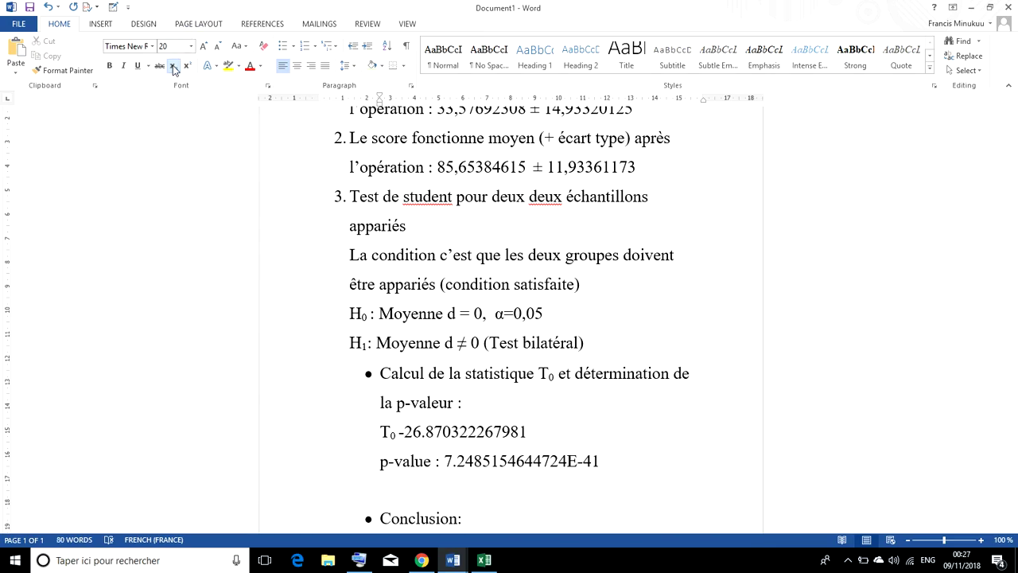
type("=")
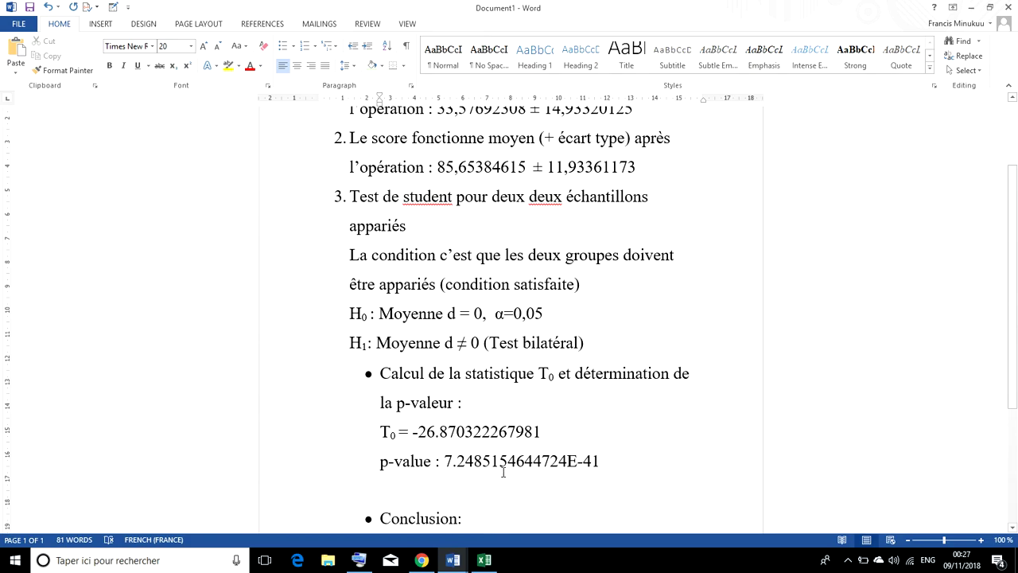
Delete "E-41" from the end of the p-value line and check the p-value against the BiostaTGV results in Chrome, returning to Word
left_click(602, 463)
key("BackSpace")
key("BackSpace")
key("BackSpace")
key("BackSpace")
scroll(511, 483, "down", 1)
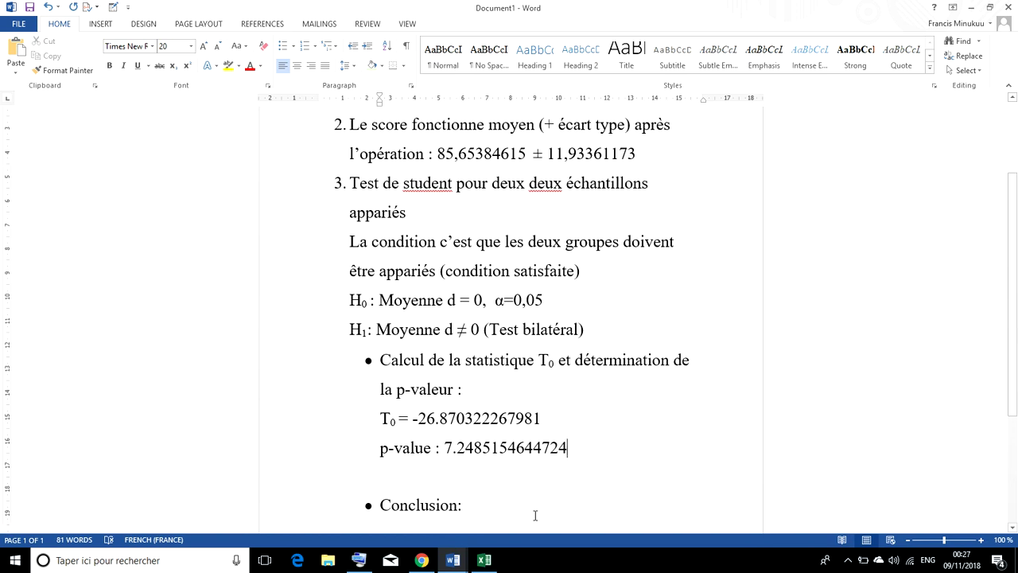
left_click(422, 560)
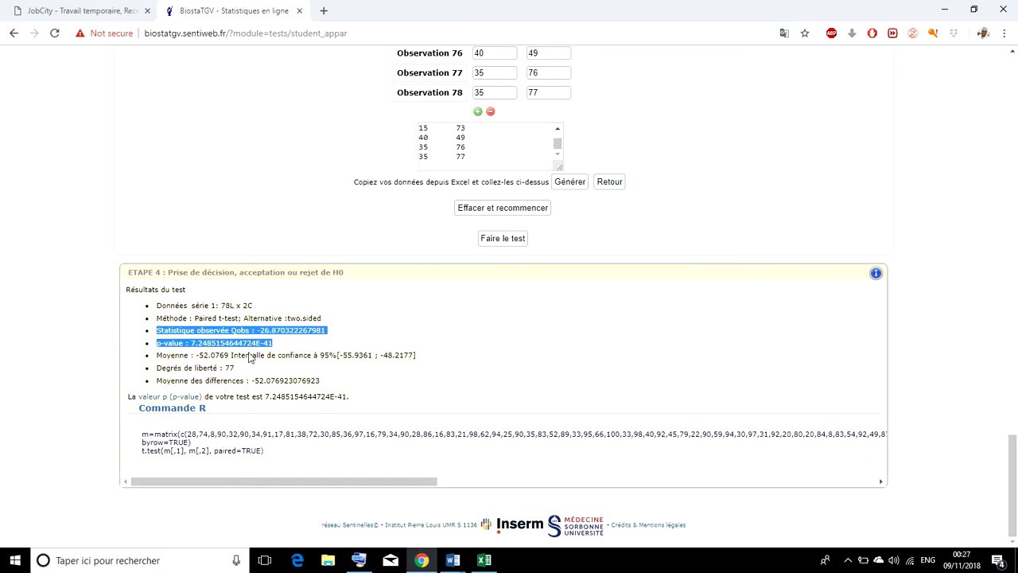
left_click(453, 560)
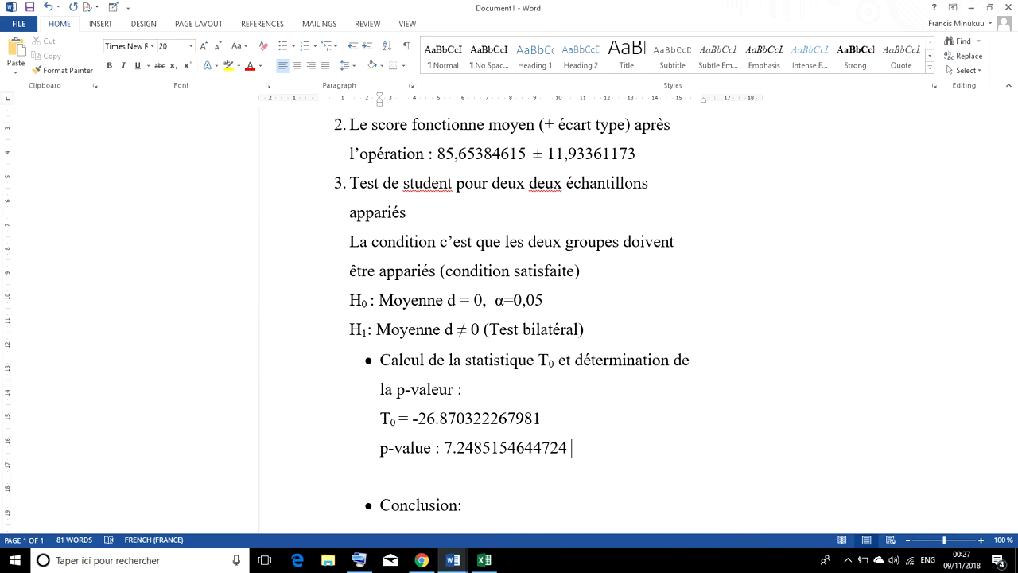
Extend the p-value line with "> 0,05, donc non rejet de H0"
type("> 0,05, donc re")
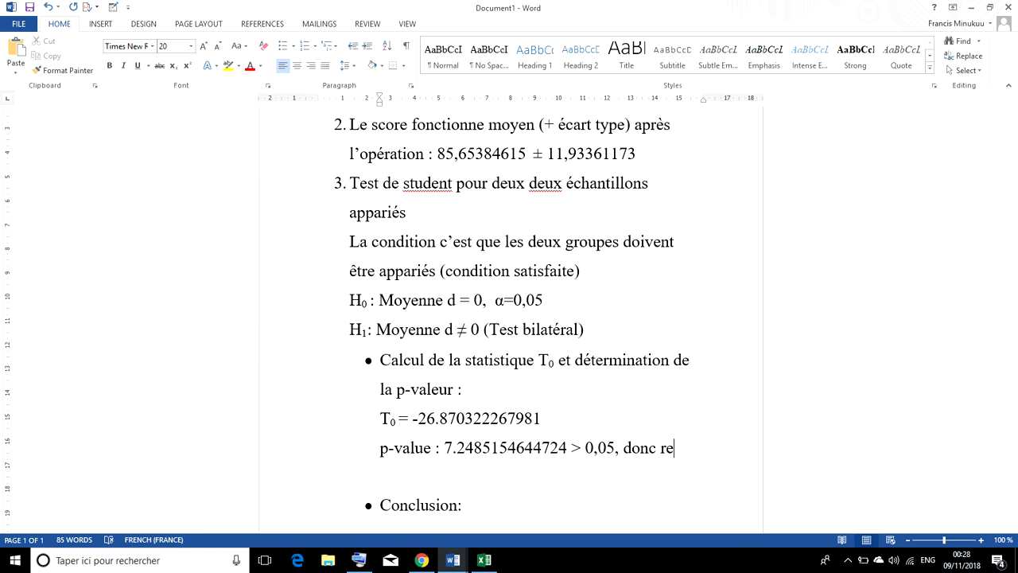
key("BackSpace")
key("BackSpace")
type("non rejet ")
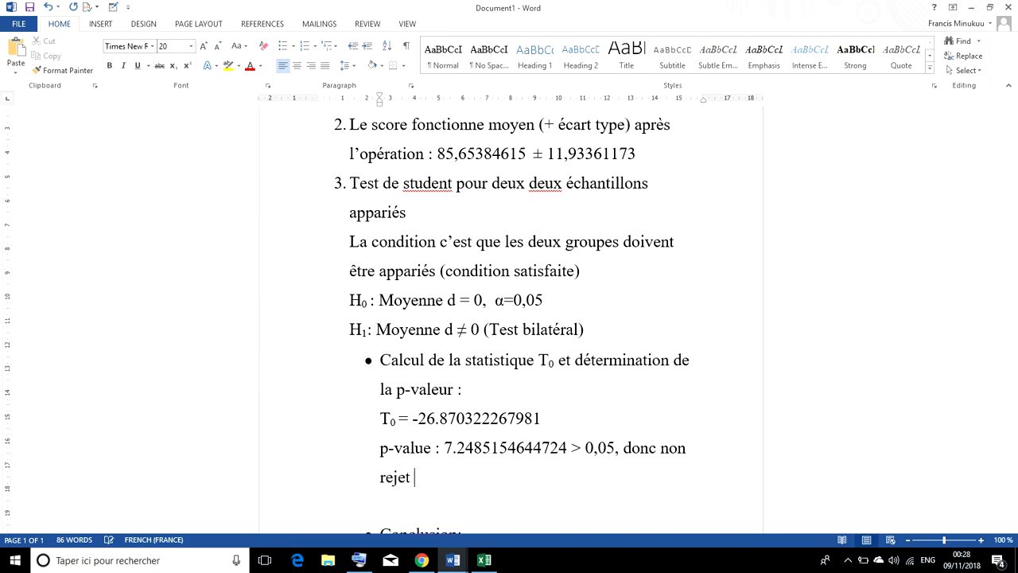
type("de H0")
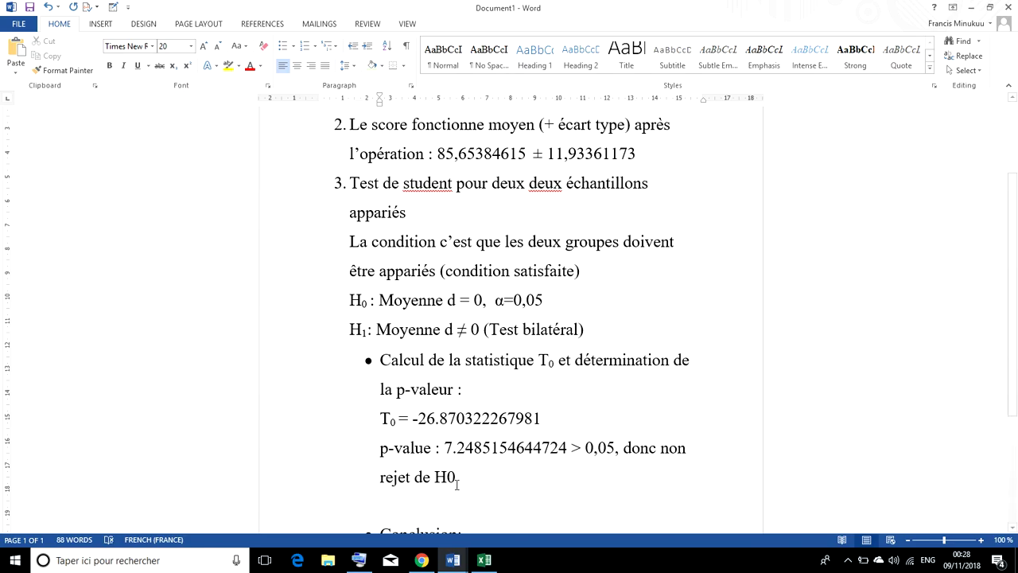
Format the 0 of H0 after "non rejet de" as subscript and restore normal text at the end of the line
left_click_drag(458, 487, 447, 486)
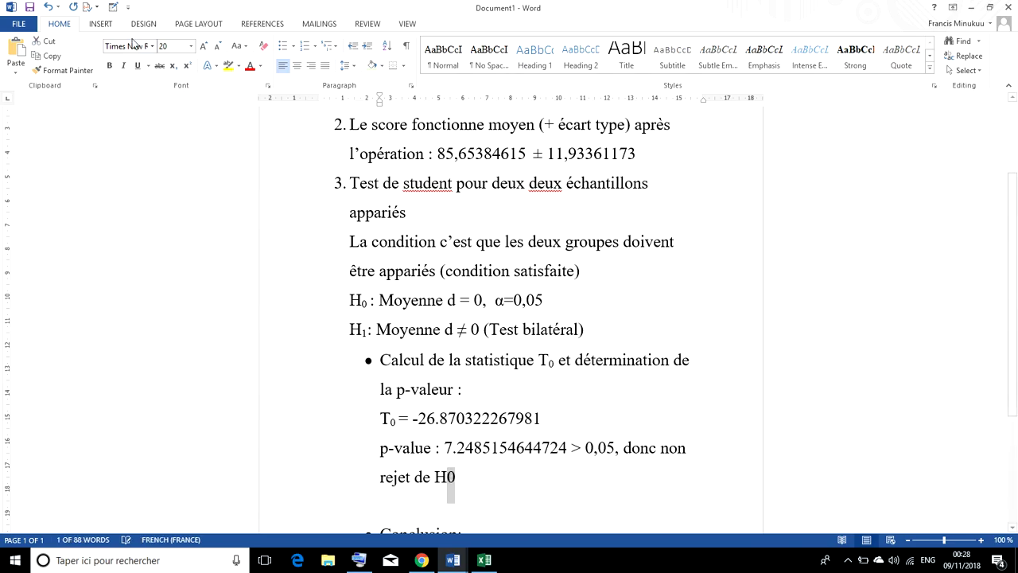
left_click(172, 66)
left_click(460, 475)
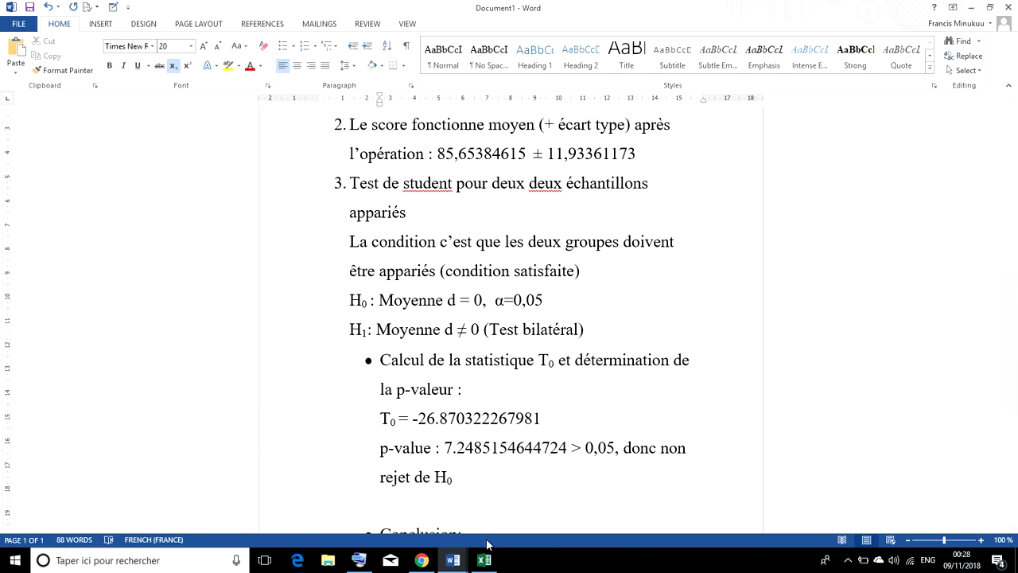
left_click(173, 65)
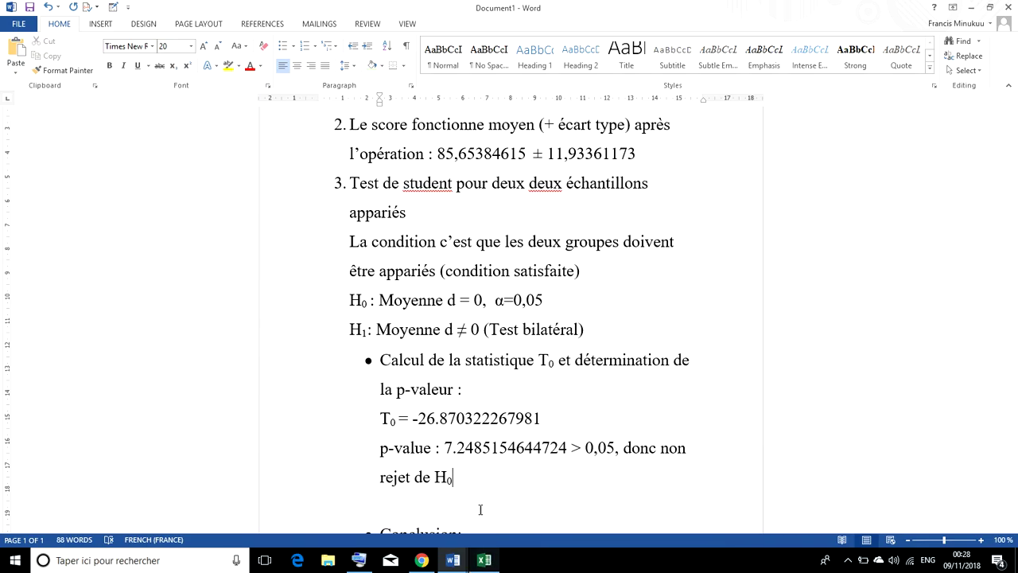
Start a new line in Normal style, without a bullet, below the "Conclusion:" bullet
scroll(470, 482, "down", 2)
left_click(471, 465)
key("Return")
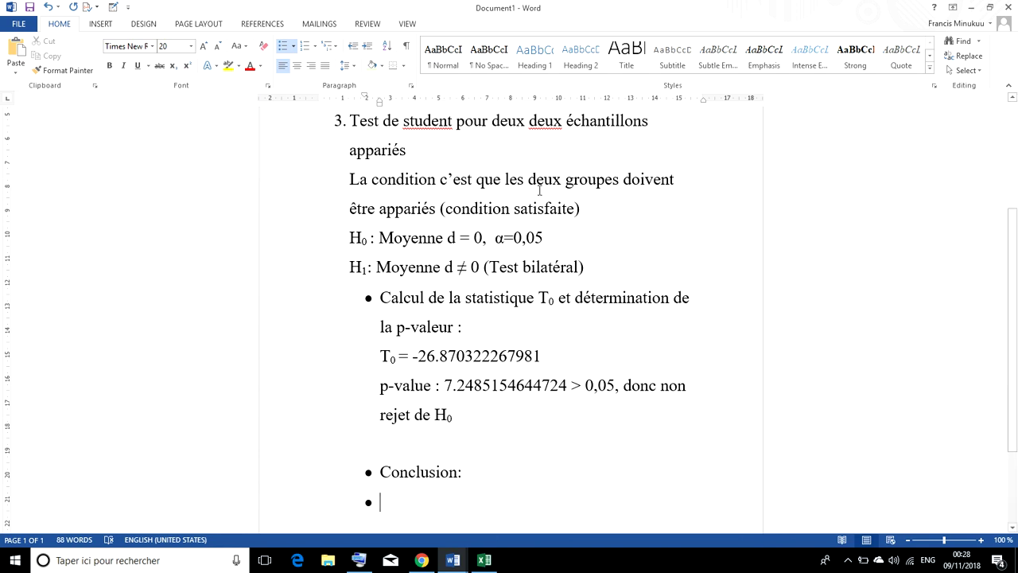
left_click(442, 59)
scroll(474, 454, "down", 1)
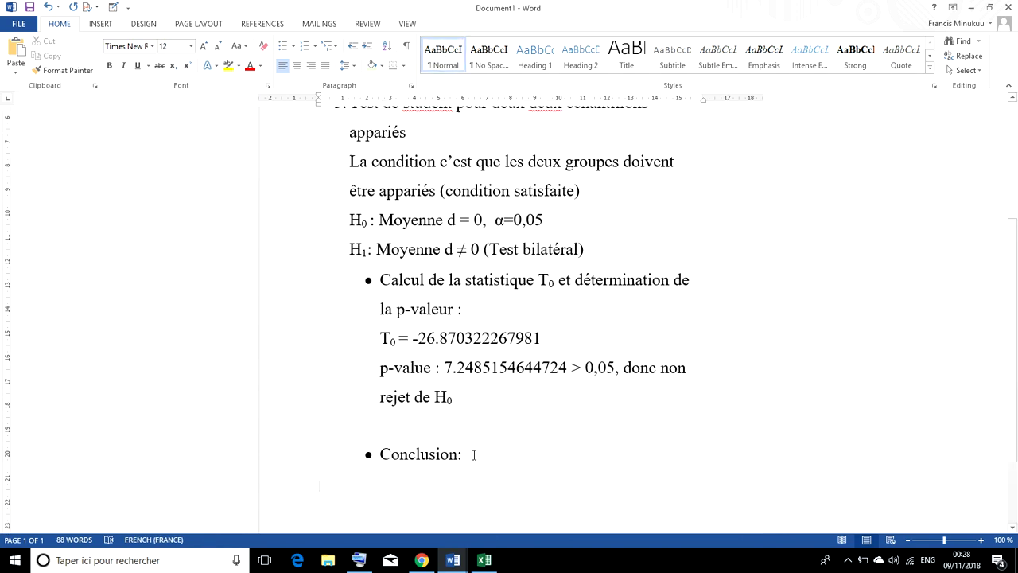
scroll(474, 455, "down", 1)
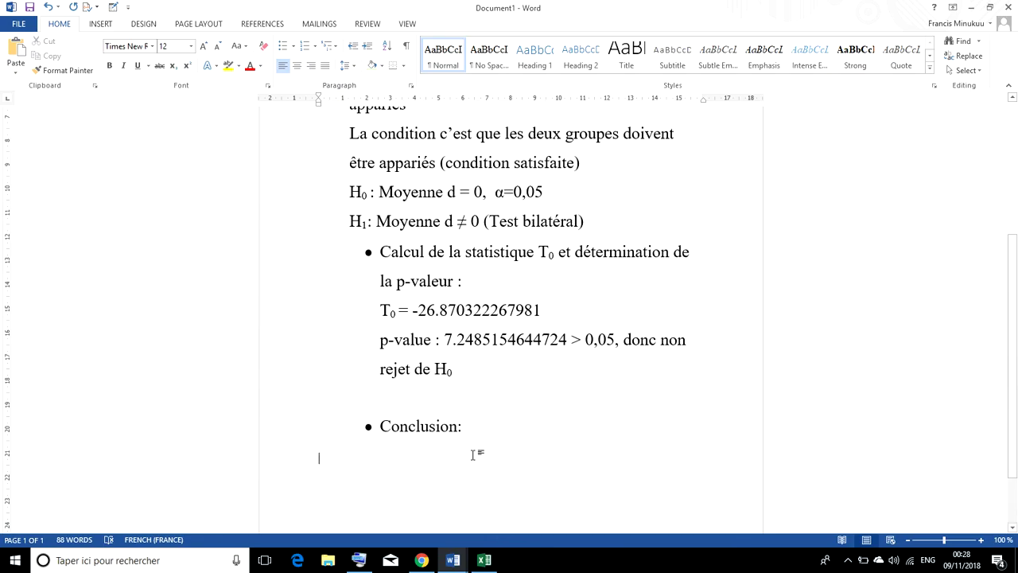
Begin the conclusion sentence with "On ne peut pas conclure que"
type("O")
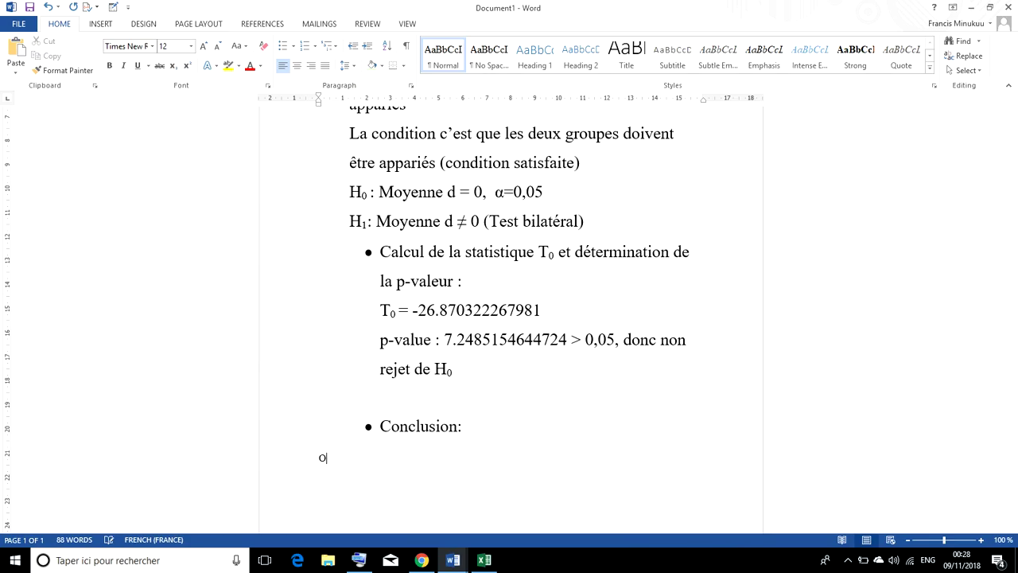
key("BackSpace")
type("On ne peut pas conclure que")
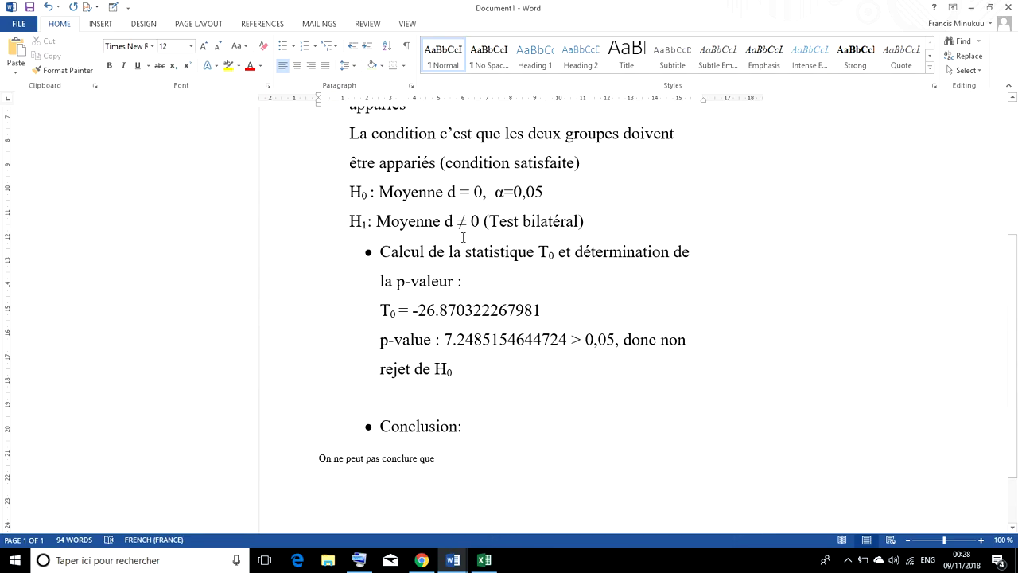
Copy "Moyenne d" from the H₀ line and paste it at the end of the conclusion sentence
scroll(445, 220, "up", 1)
left_click_drag(380, 205, 459, 206)
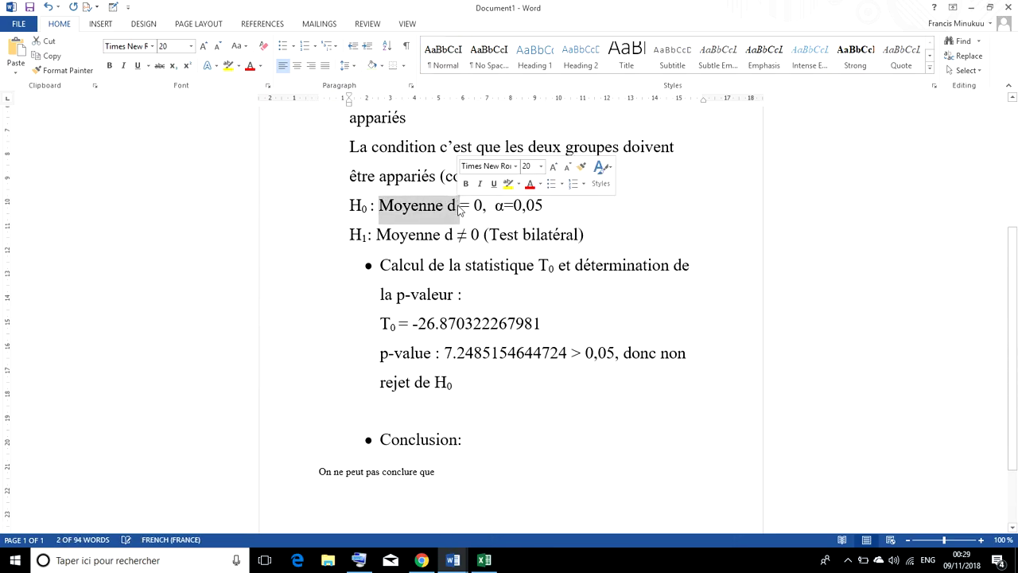
left_click(444, 474)
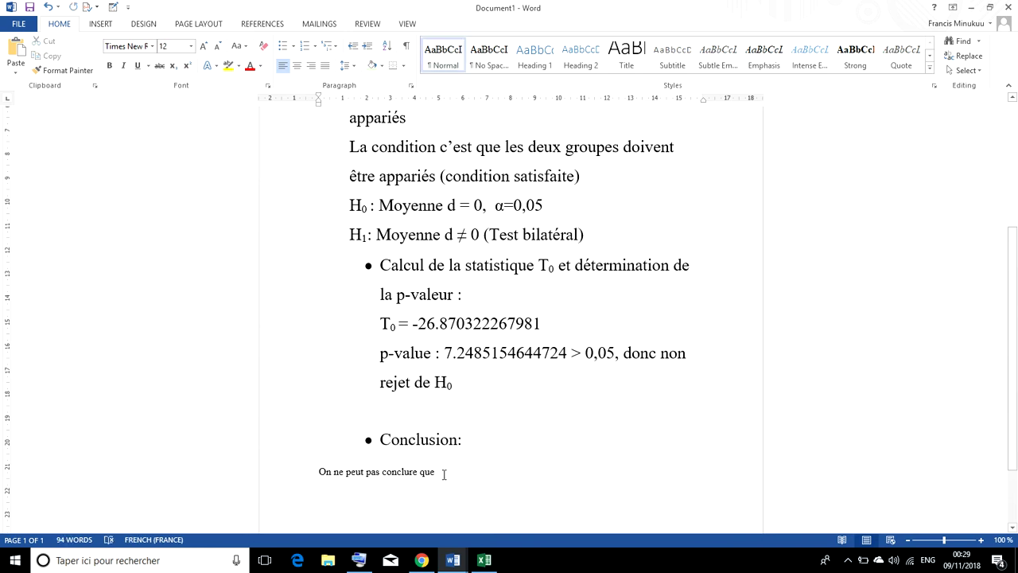
key("ctrl+v")
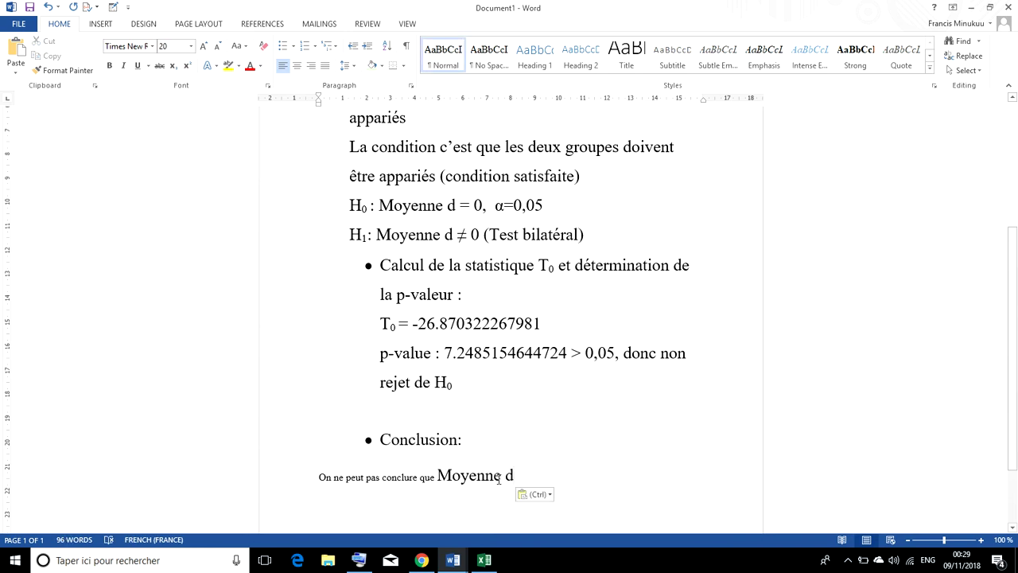
Copy the formatting of the pasted "Moyenne d" onto "On ne peut pas conclure que" with Format Painter
left_click_drag(482, 480, 461, 479)
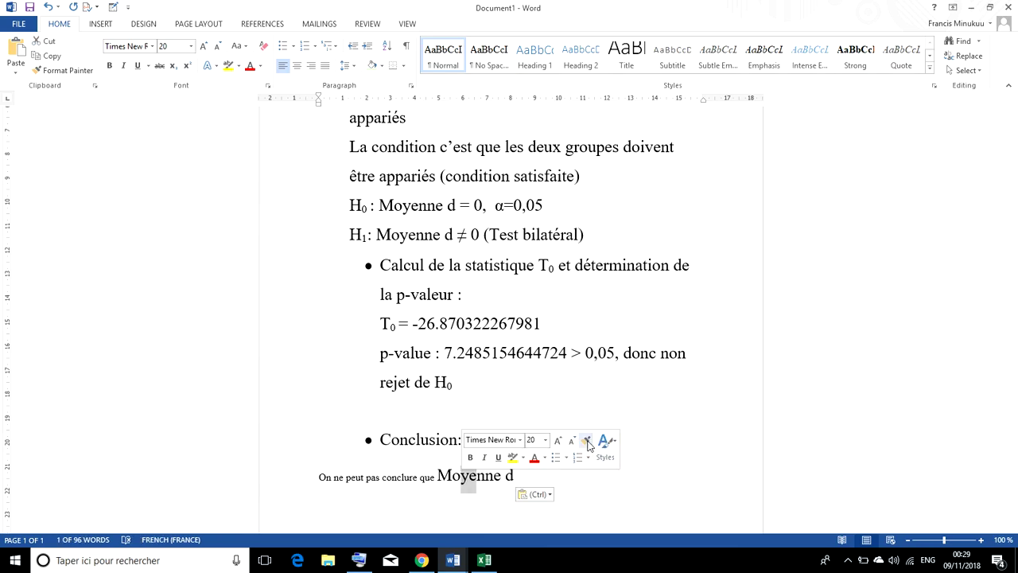
left_click(586, 439)
left_click_drag(319, 479, 436, 481)
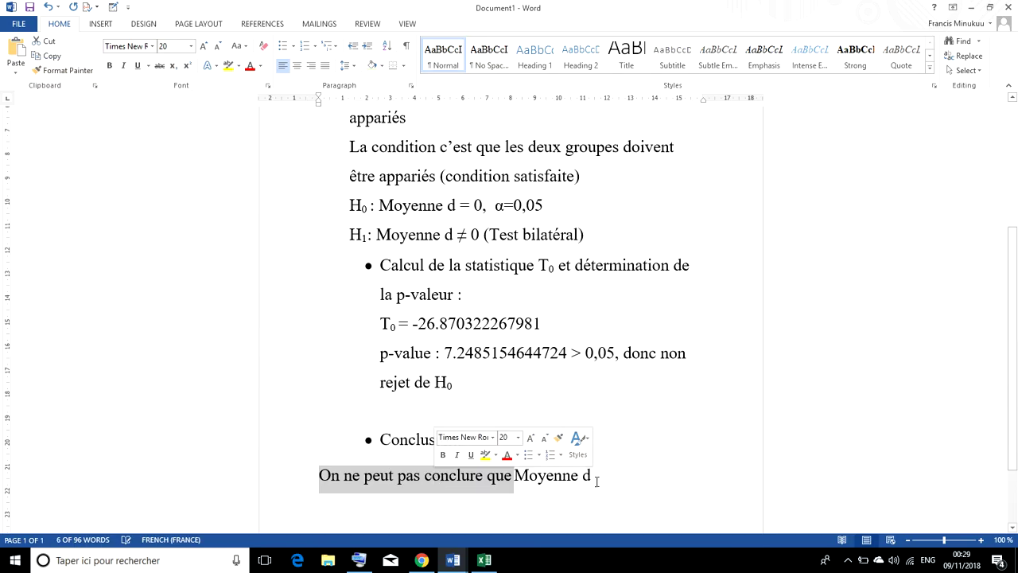
Continue the conclusion sentence with "est egal a 0" and correct the spelling of "egal" to "égal"
left_click(607, 479)
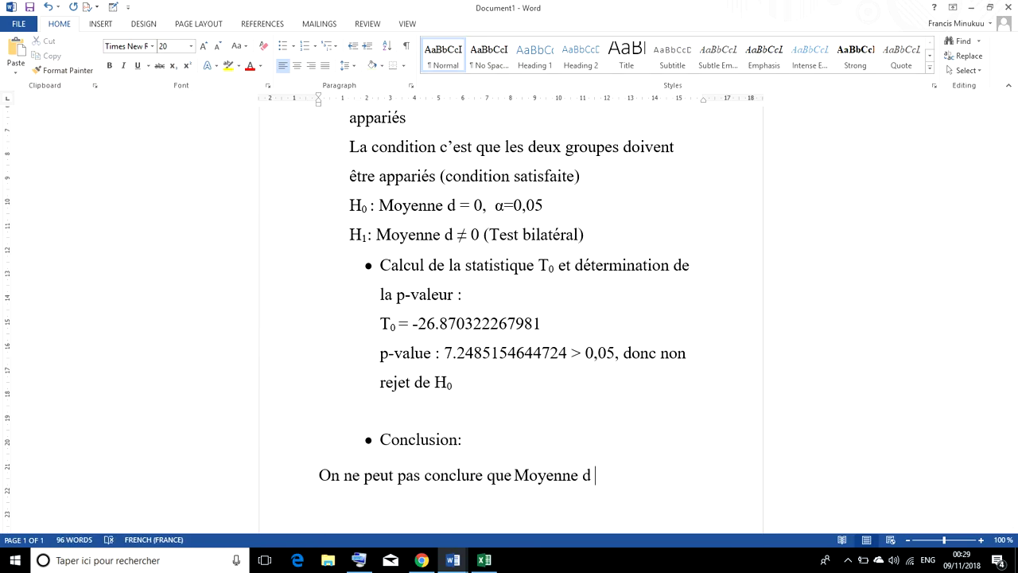
type("est egal a 0")
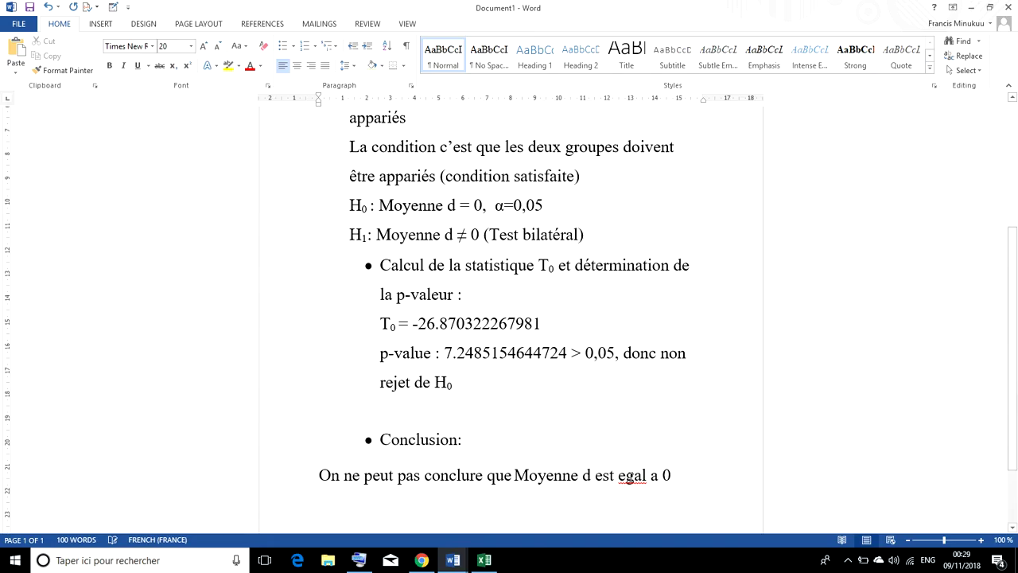
right_click(634, 477)
left_click(682, 354)
Switch the keyboard input language to French and bring up the on-screen keyboard
left_click(675, 475)
left_click(927, 560)
left_click(919, 487)
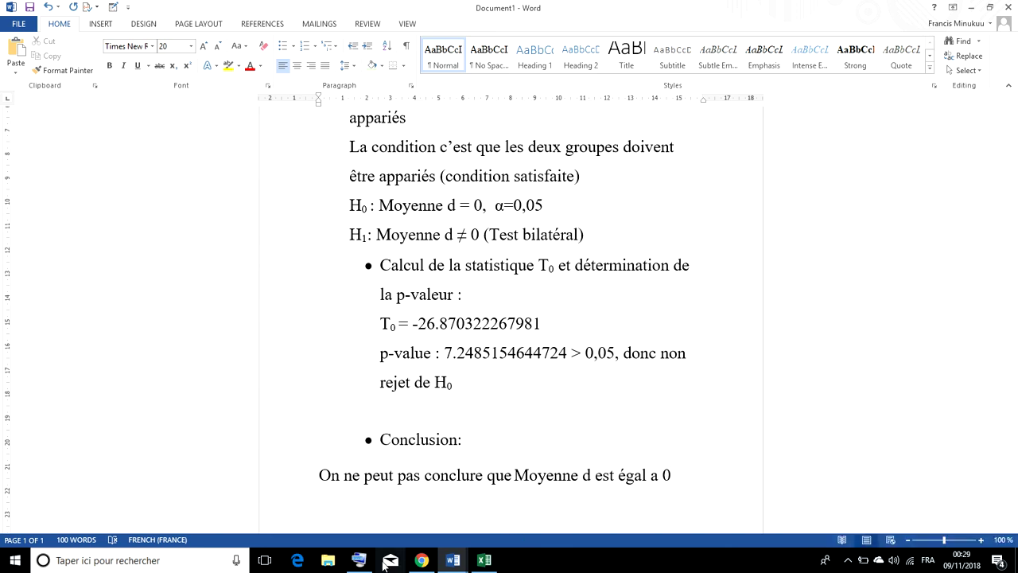
mouse_move(359, 560)
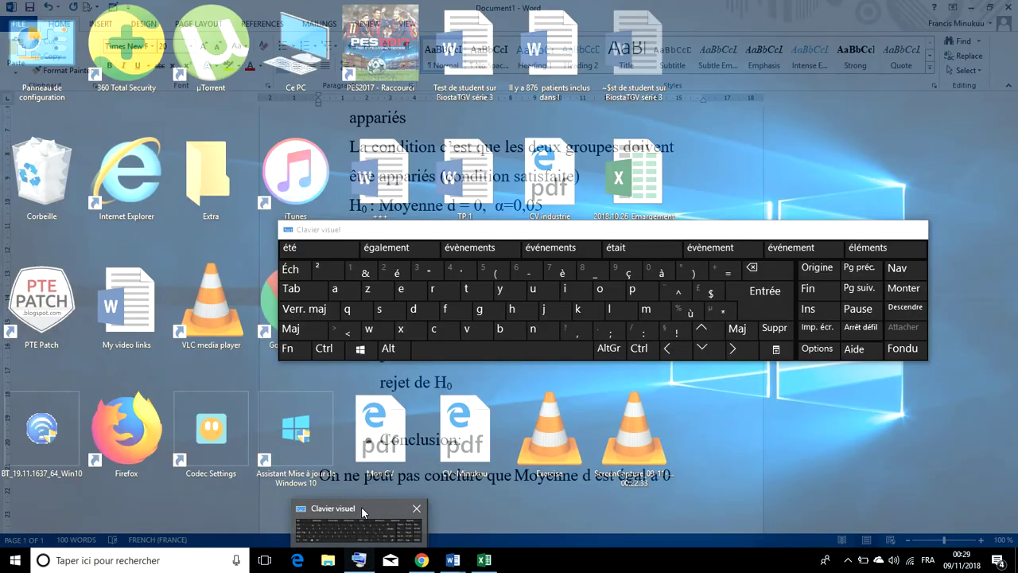
left_click(361, 506)
Replace the "a" before 0 with "à", end the sentence with a full stop and minimise the on-screen keyboard
left_click(659, 477)
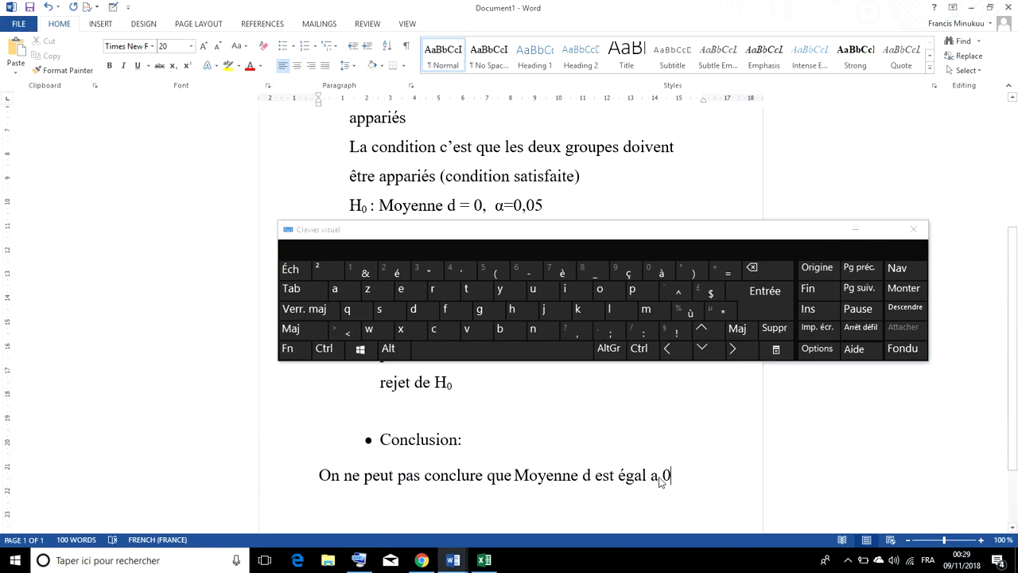
left_click(760, 270)
left_click(661, 273)
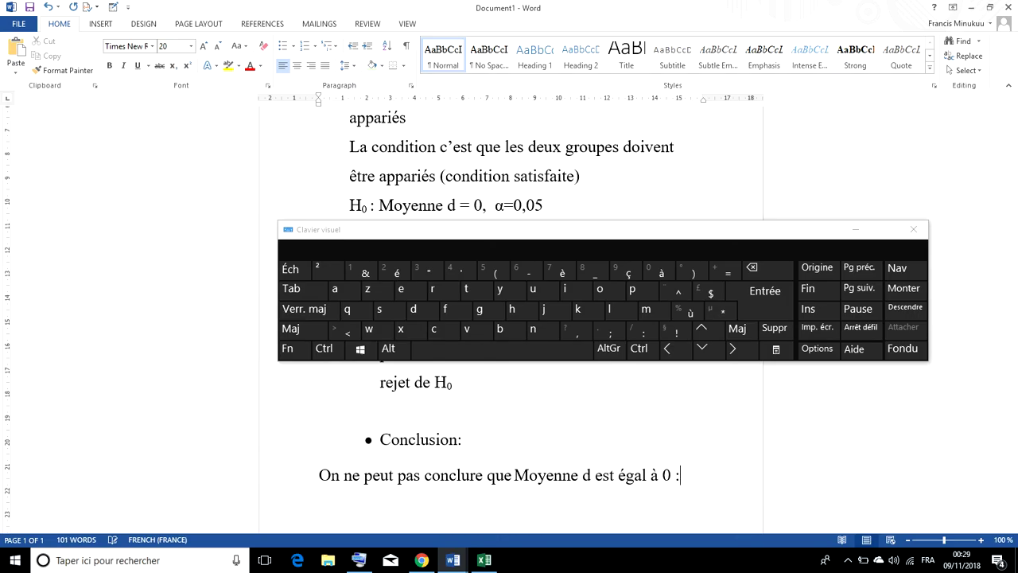
left_click(607, 334, "shift")
left_click(856, 230)
Review the exercise questions on the knee operation scores in Document4 and return to Document1
mouse_move(452, 560)
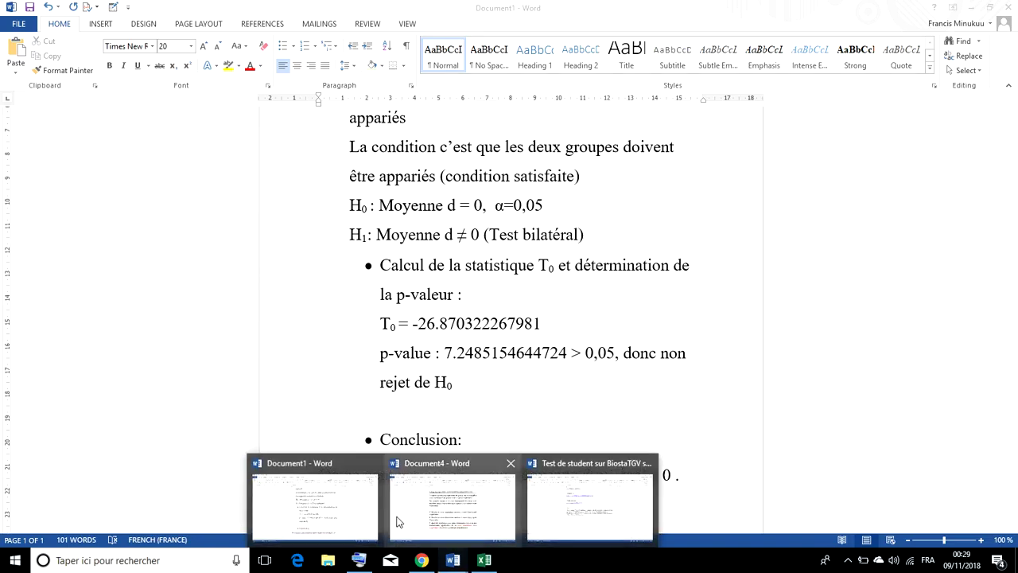
left_click(449, 509)
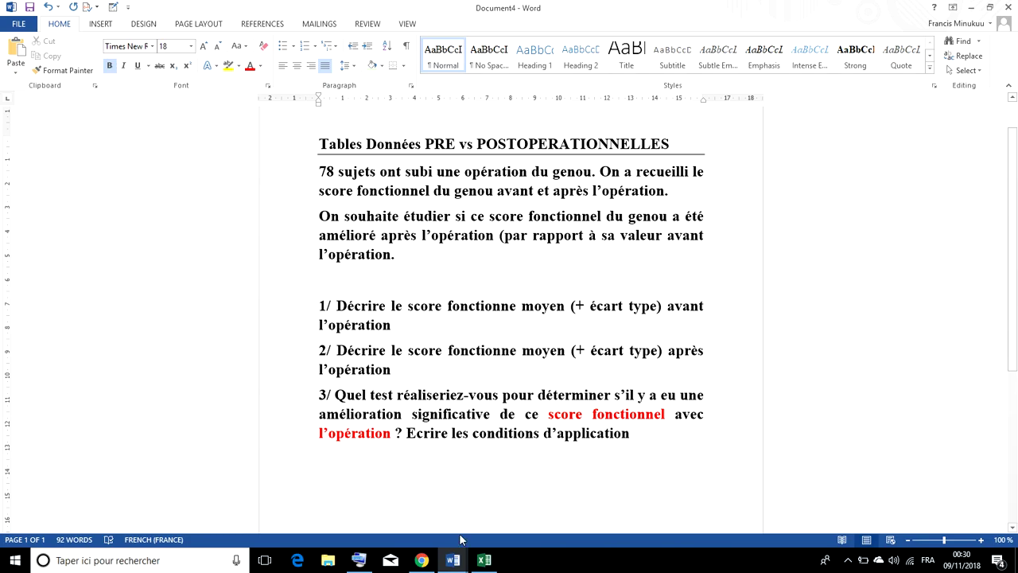
mouse_move(452, 564)
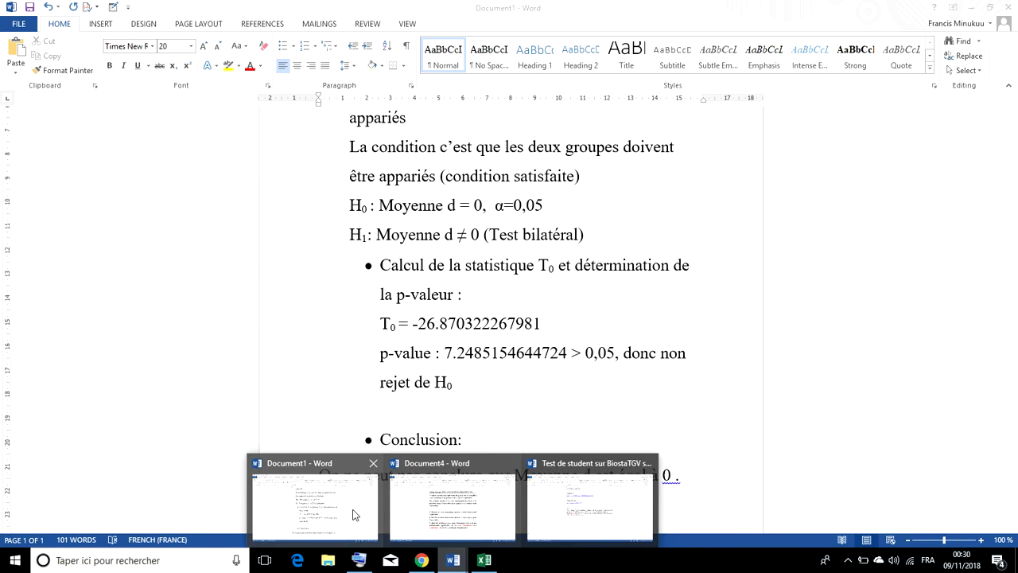
left_click(353, 517)
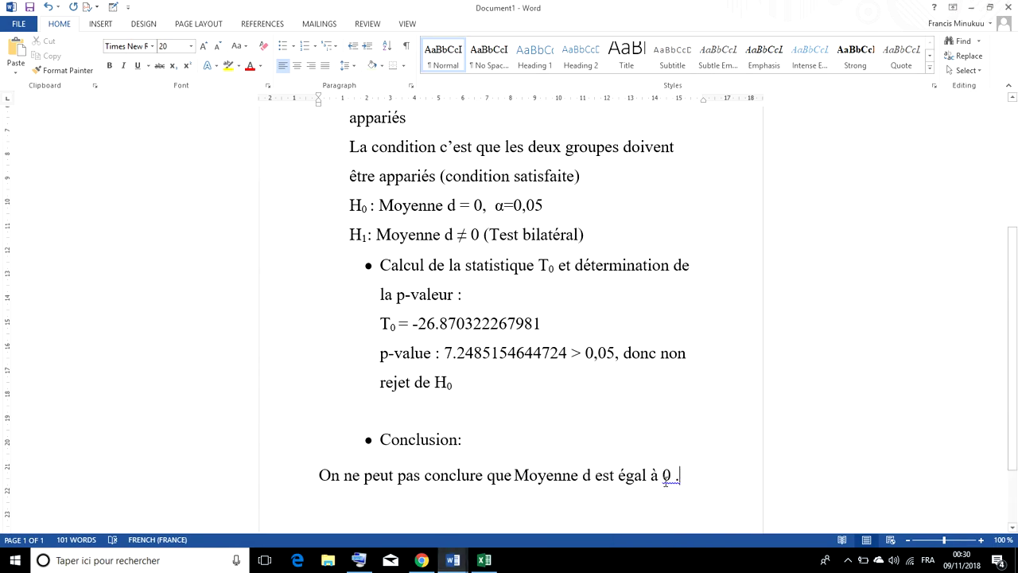
Accept the grammar suggestion "0." to remove the space before the full stop in the conclusion sentence
right_click(674, 476)
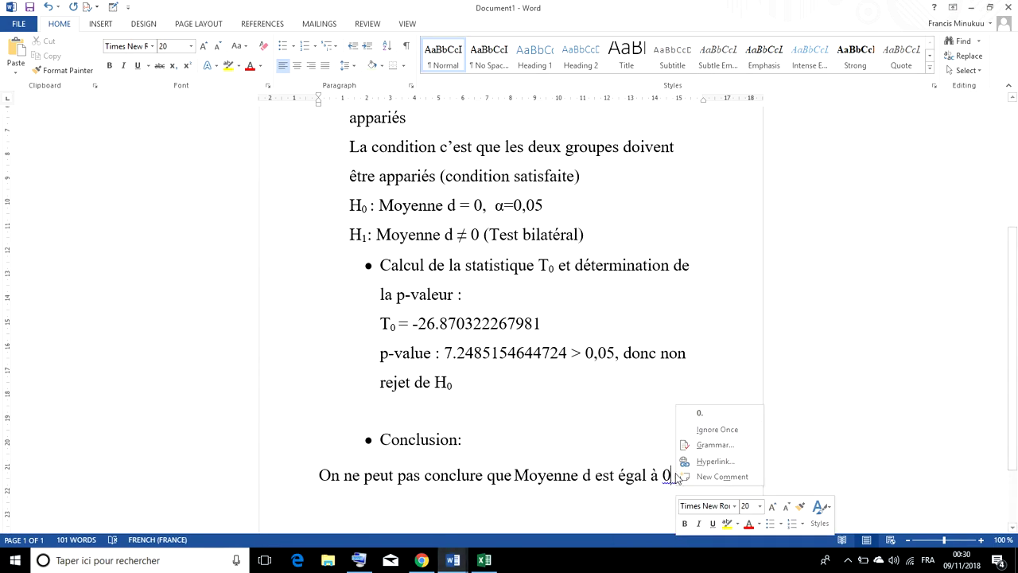
left_click(699, 415)
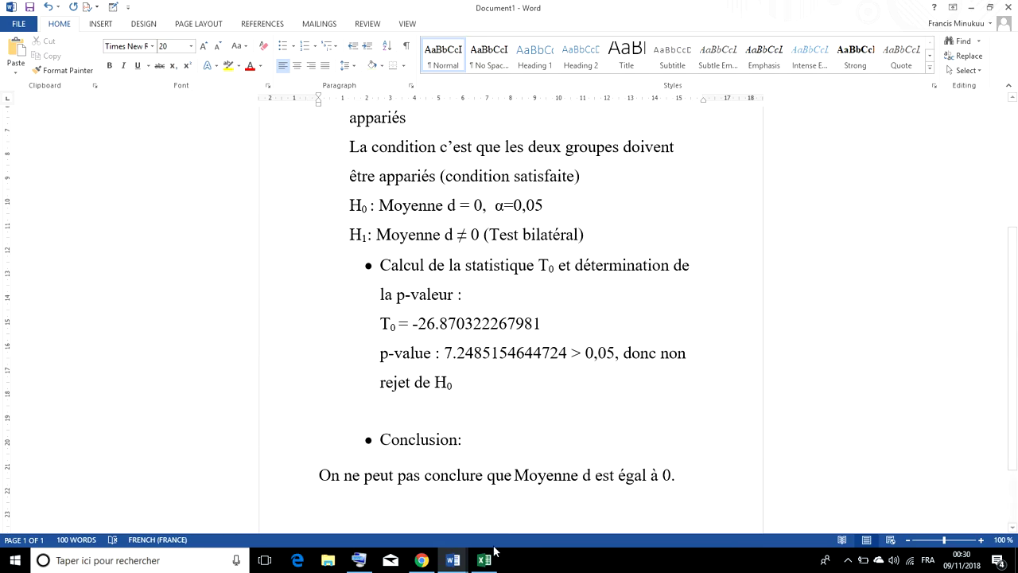
mouse_move(432, 563)
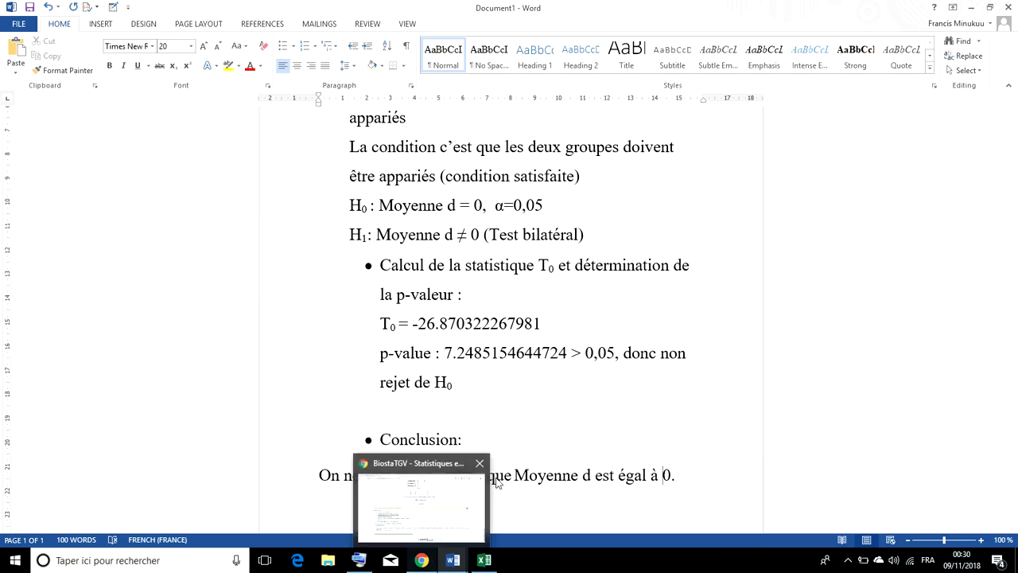